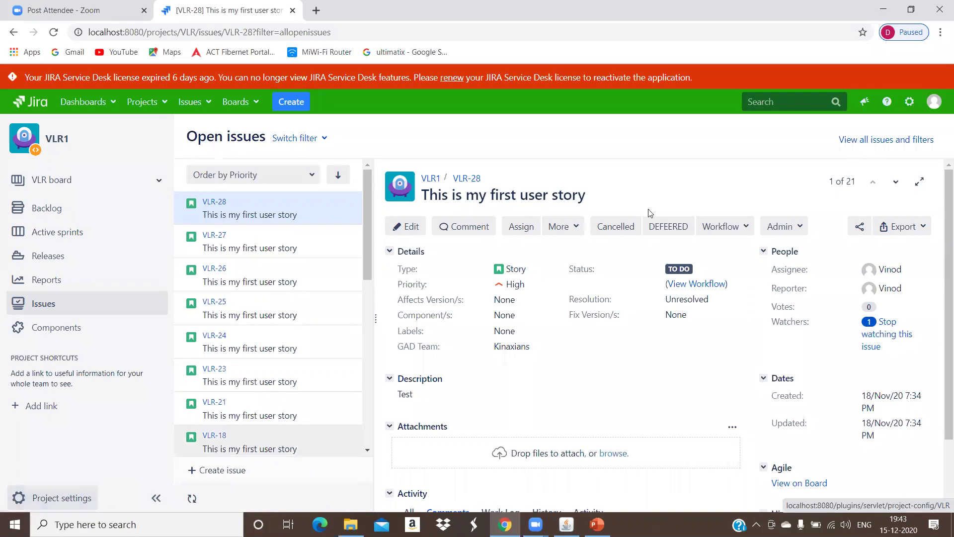
Step: Sign out and log in as a different non-administrator user, retrying after the first failed attempt
left_click(934, 102)
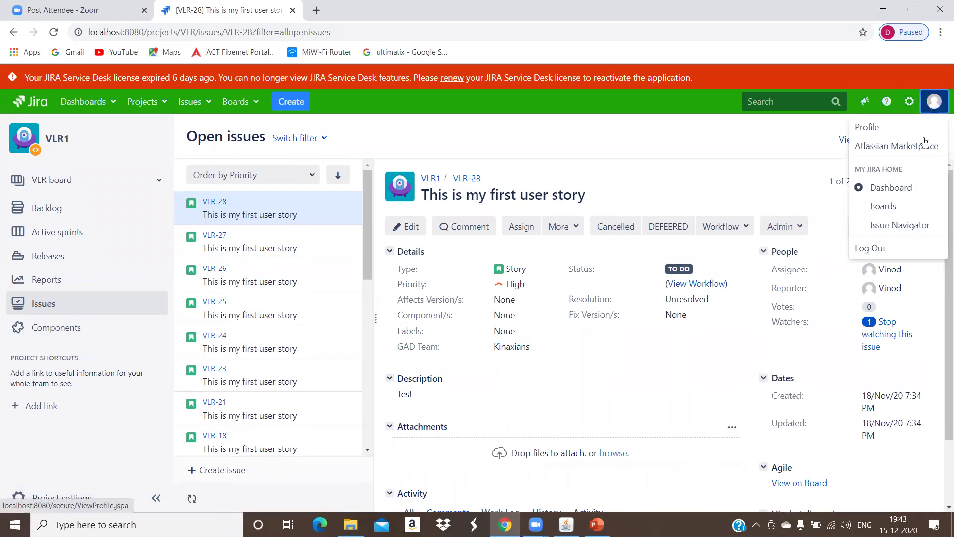
left_click(884, 248)
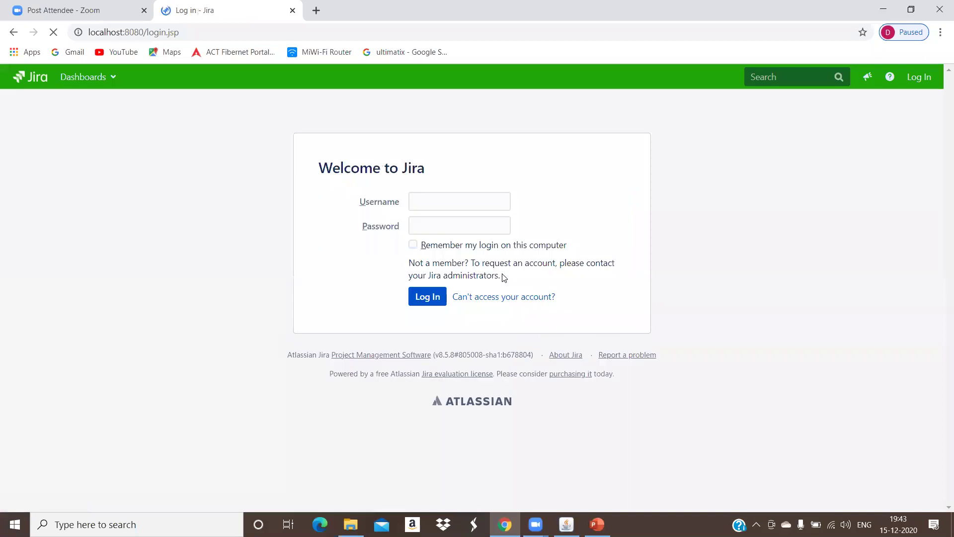
type("user4")
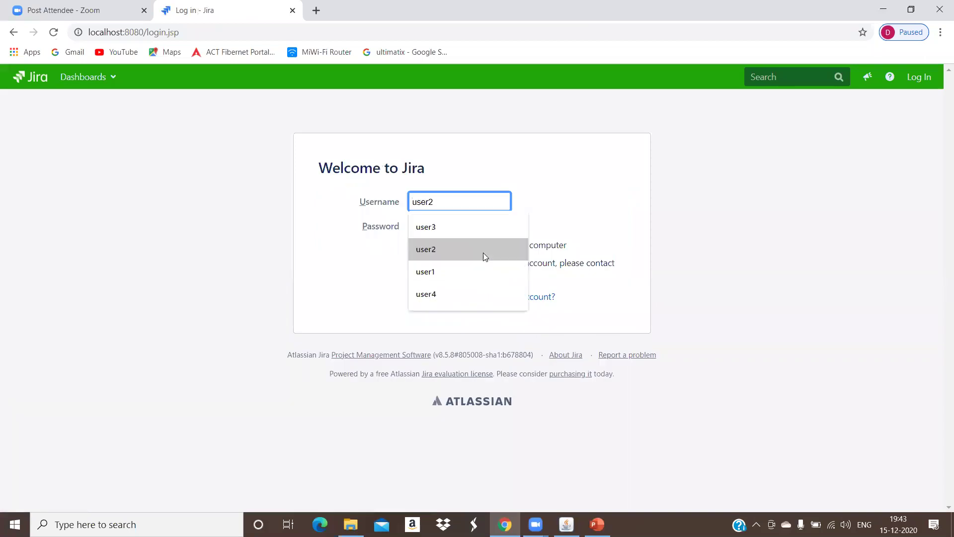
left_click(455, 302)
left_click(454, 224)
type("user4")
key("Return")
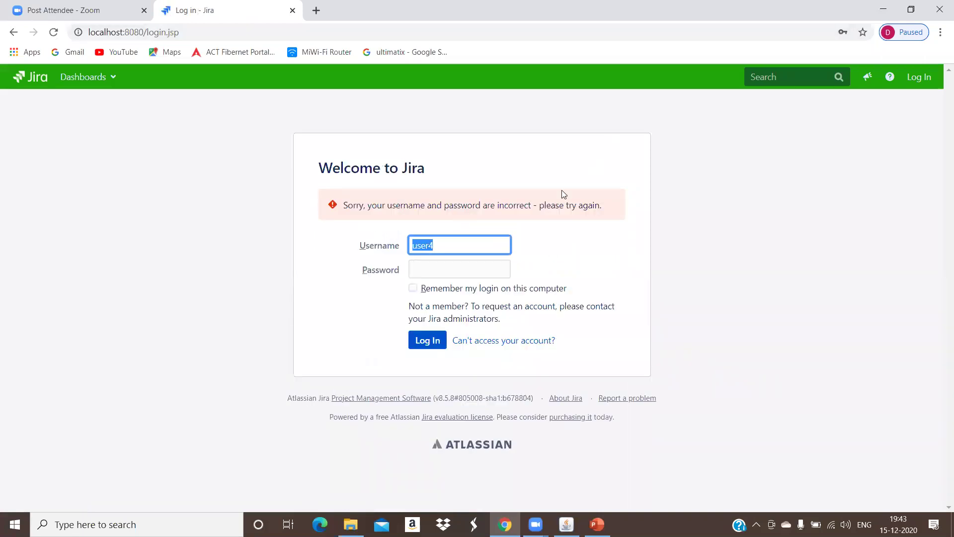
left_click(479, 263)
type("user4")
key("Return")
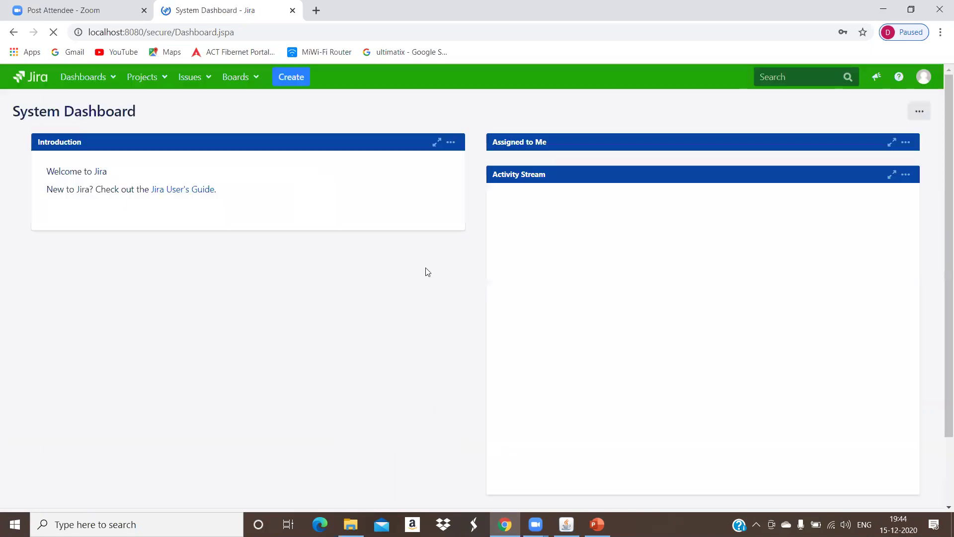
Step: Open the VLR1 board and apply the Only My Issues quick filter
left_click(164, 79)
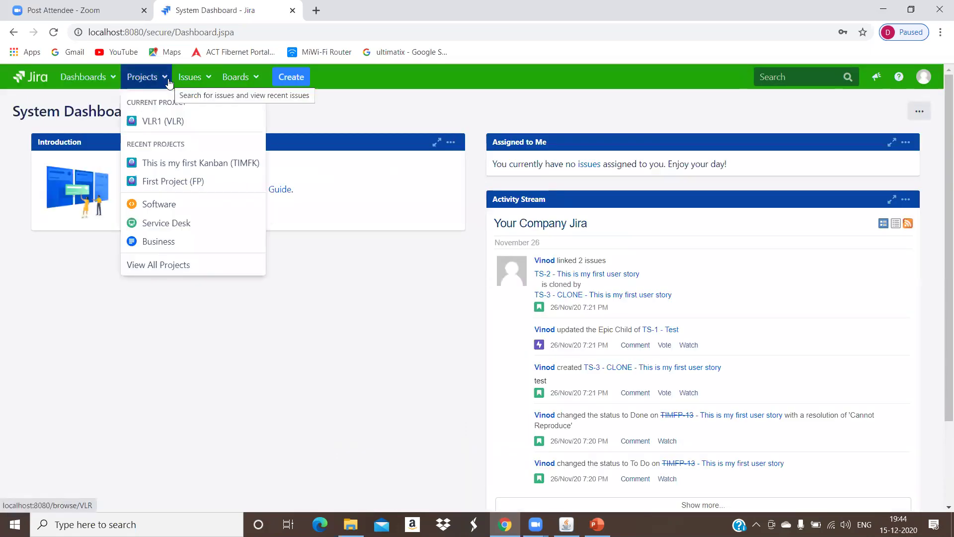
left_click(162, 117)
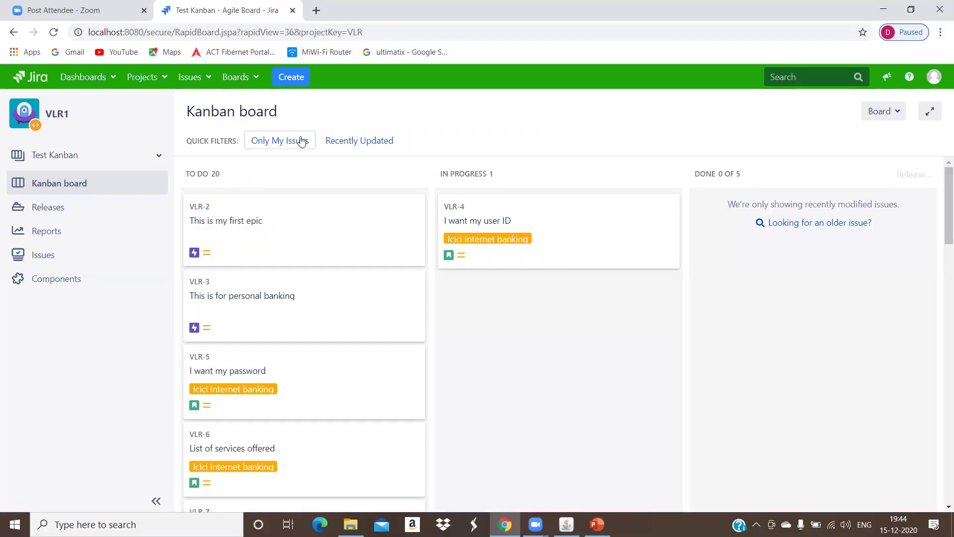
left_click(291, 149)
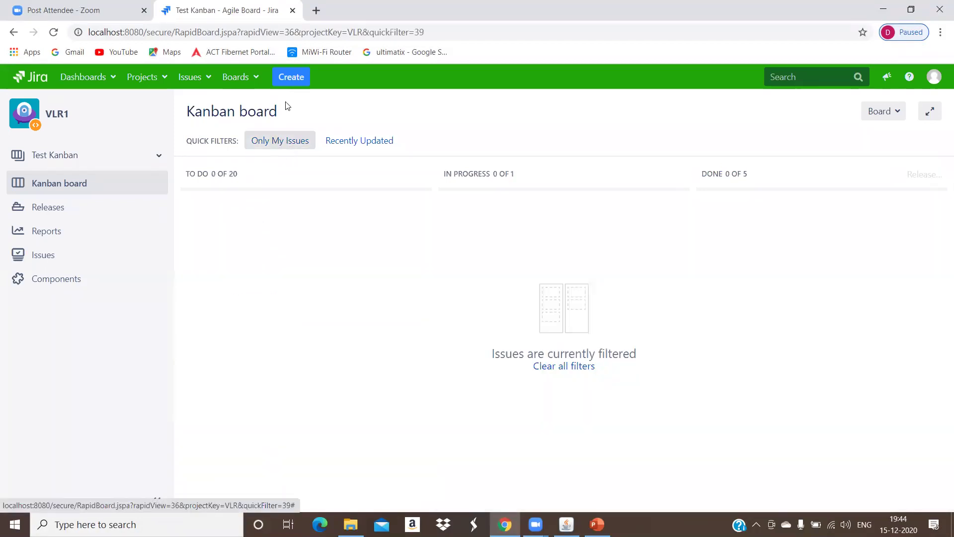
Step: Try creating an issue twice; both attempts are refused because the evaluation has expired
left_click(298, 79)
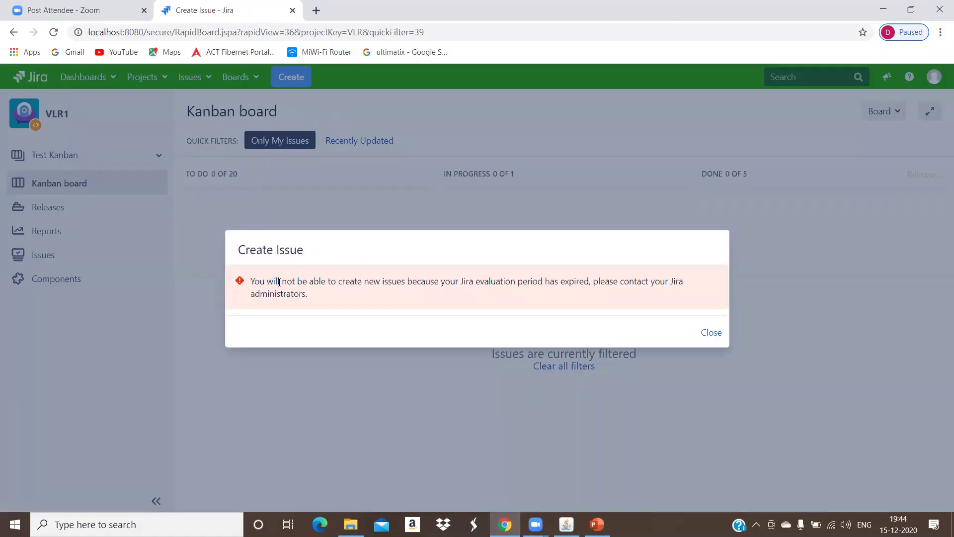
left_click_drag(280, 283, 293, 291)
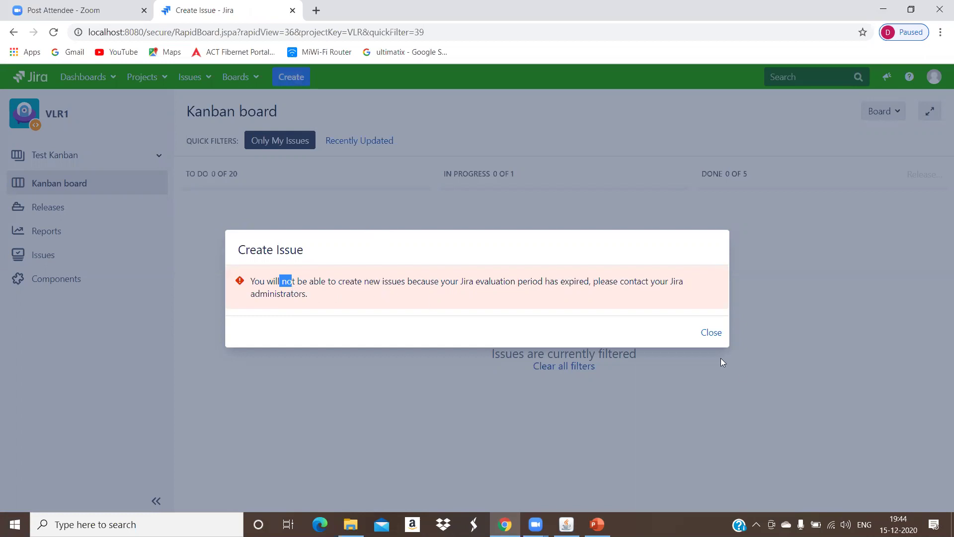
left_click(716, 333)
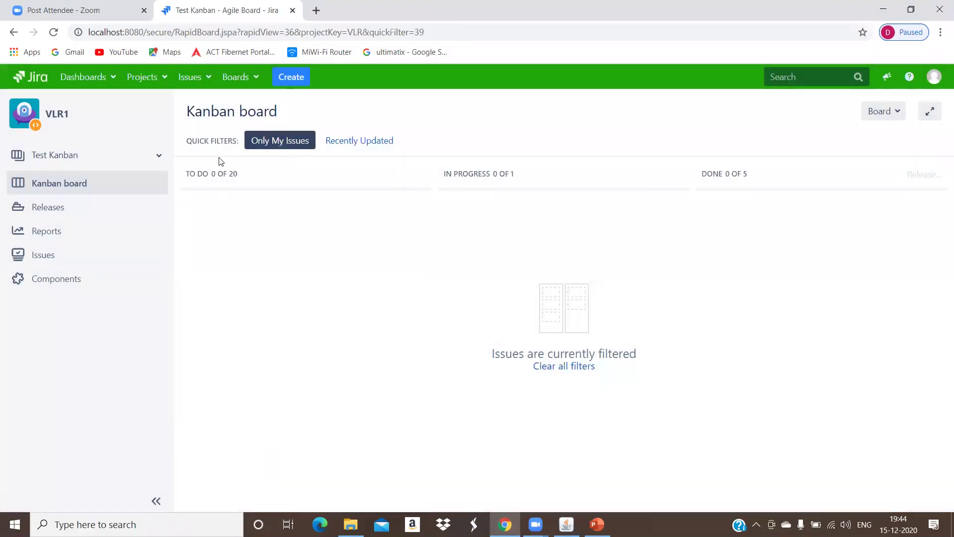
left_click(54, 33)
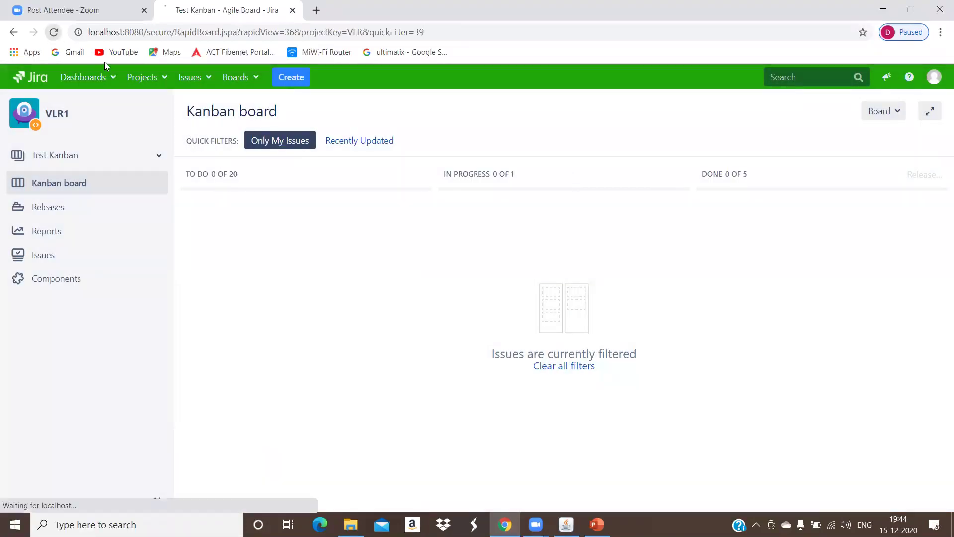
left_click(281, 78)
left_click(718, 332)
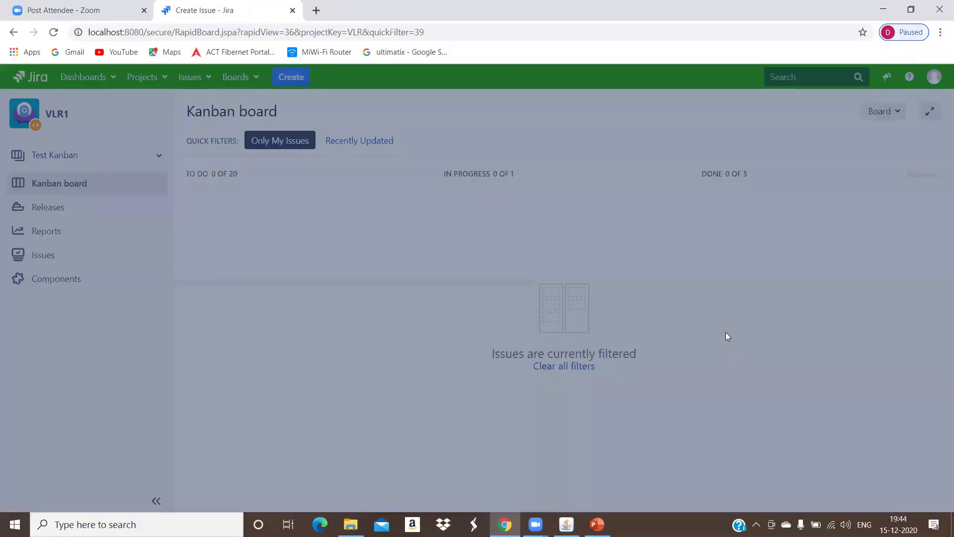
left_click(934, 77)
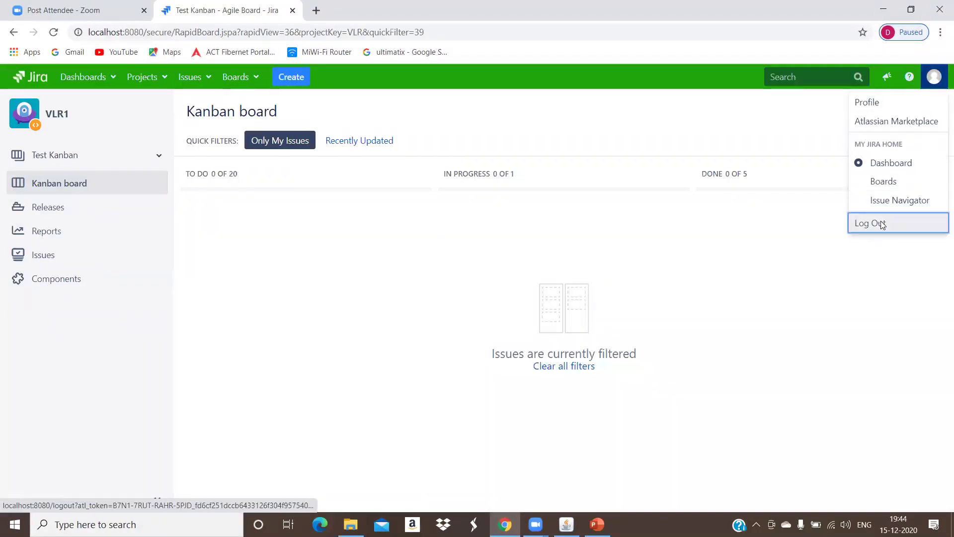
Step: Log out and sign back in with the administrator account
left_click(883, 223)
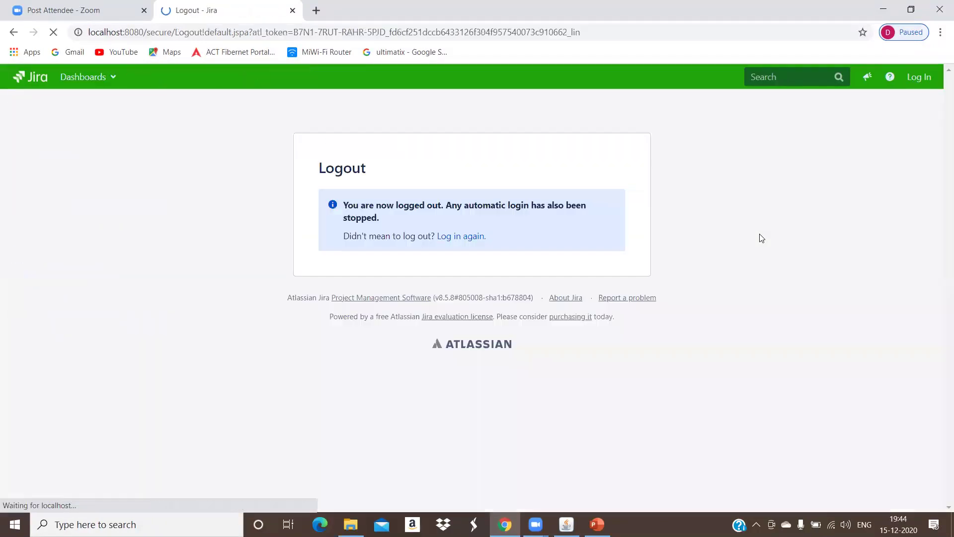
left_click(475, 238)
left_click(448, 202)
left_click(445, 227)
type("admin")
key("Return")
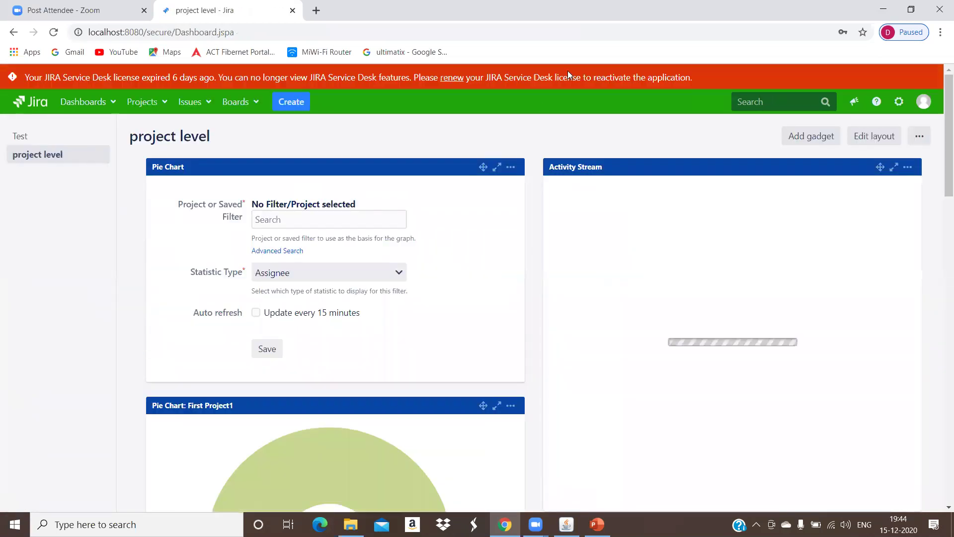
Step: Go to Applications administration, confirming administrator access with the admin password
left_click(907, 113)
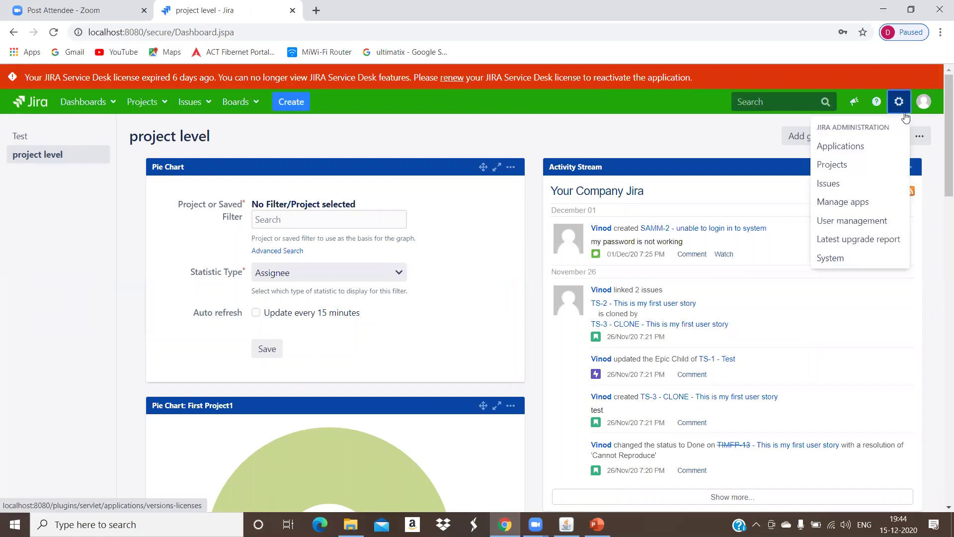
left_click(892, 142)
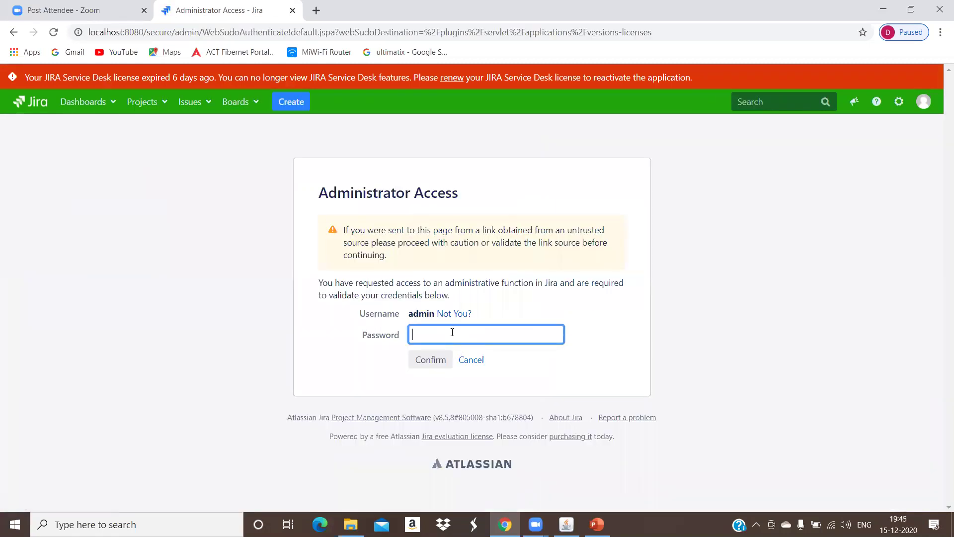
type("•••••")
key("Return")
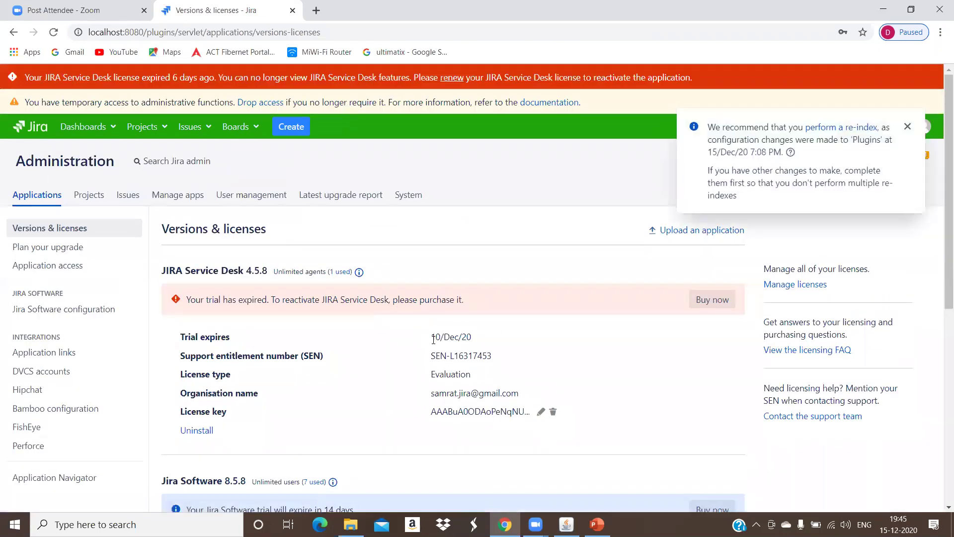
Step: Dismiss the re-index recommendation and open the Atlassian licence management site
left_click(908, 127)
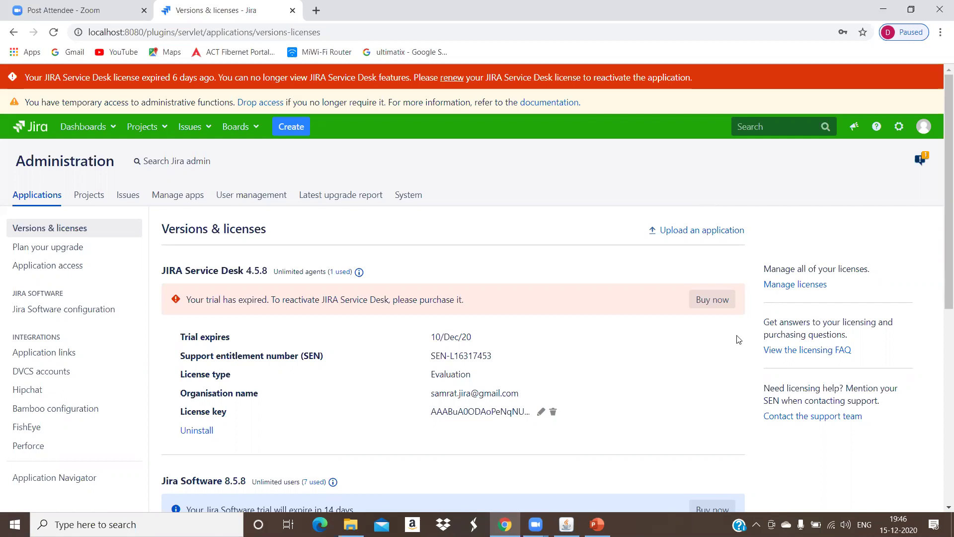
left_click(776, 285)
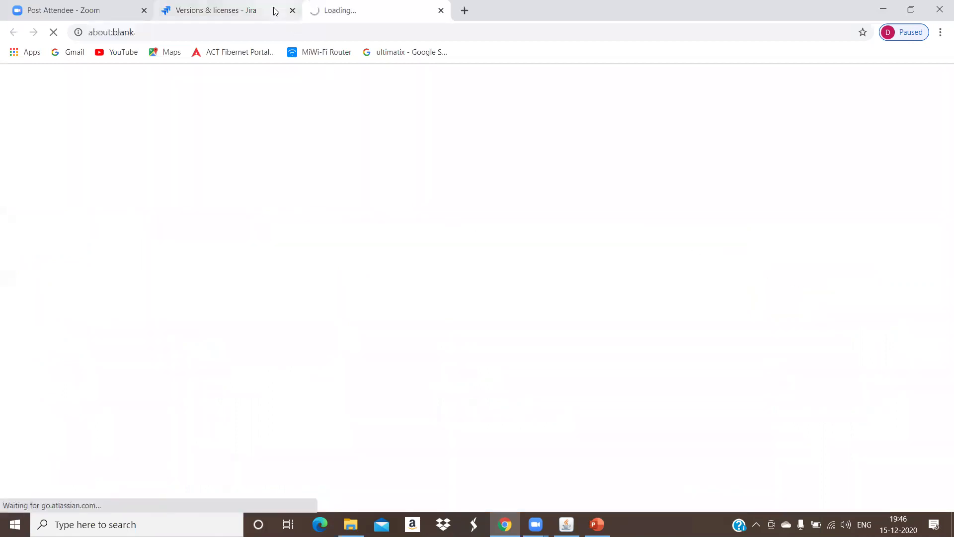
Step: Start a new trial licence request in My Atlassian
left_click(275, 11)
left_click(382, 9)
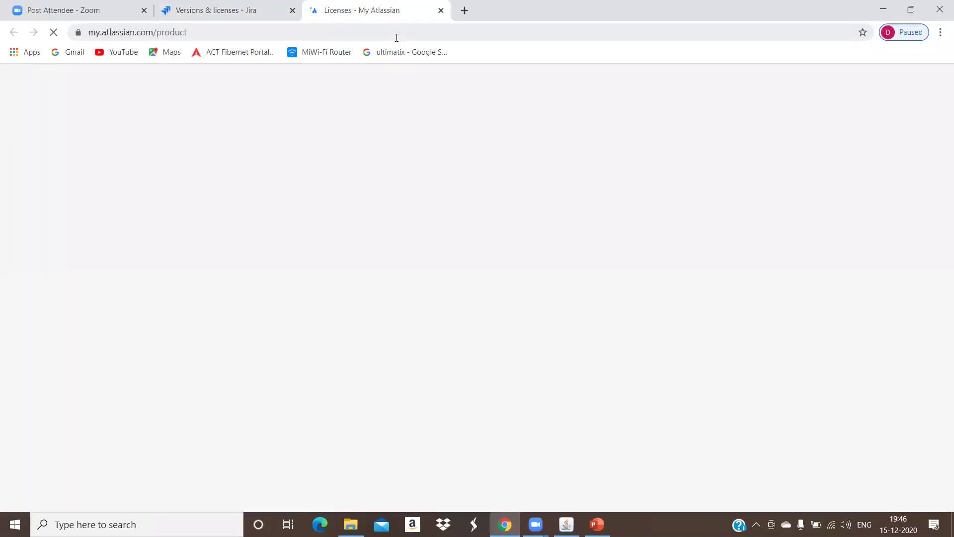
scroll(562, 253, "down", 5)
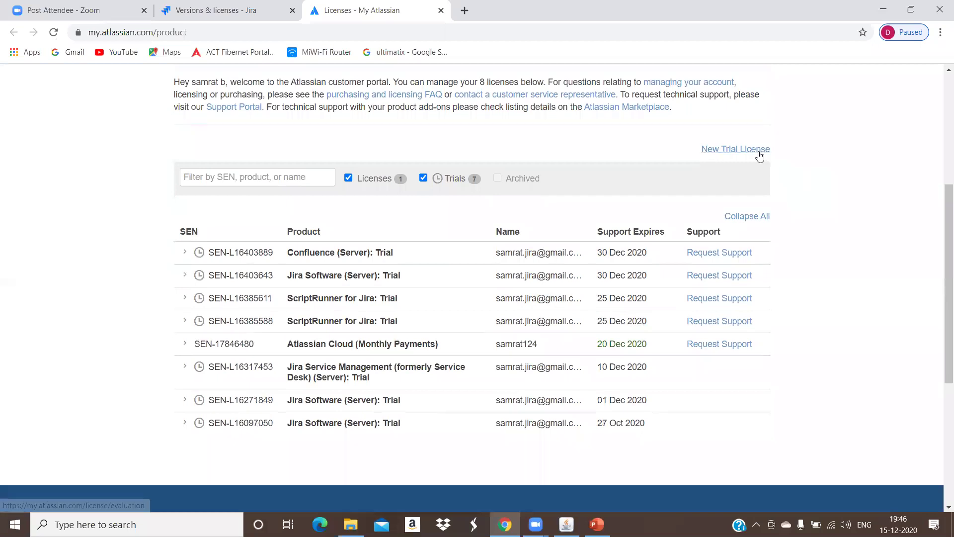
left_click(761, 150)
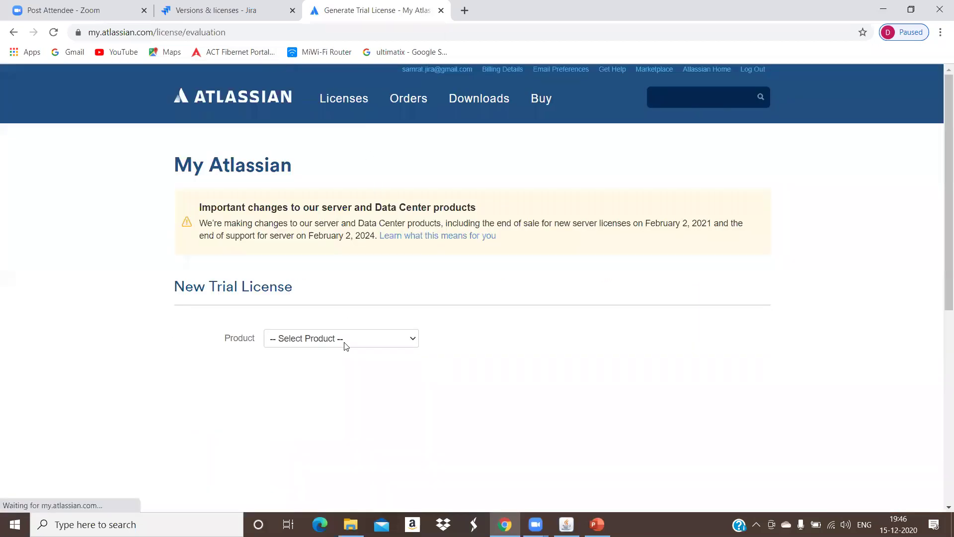
Step: Choose Jira Service Management as the product with the Server licence type
left_click(345, 342)
scroll(344, 313, "down", 1)
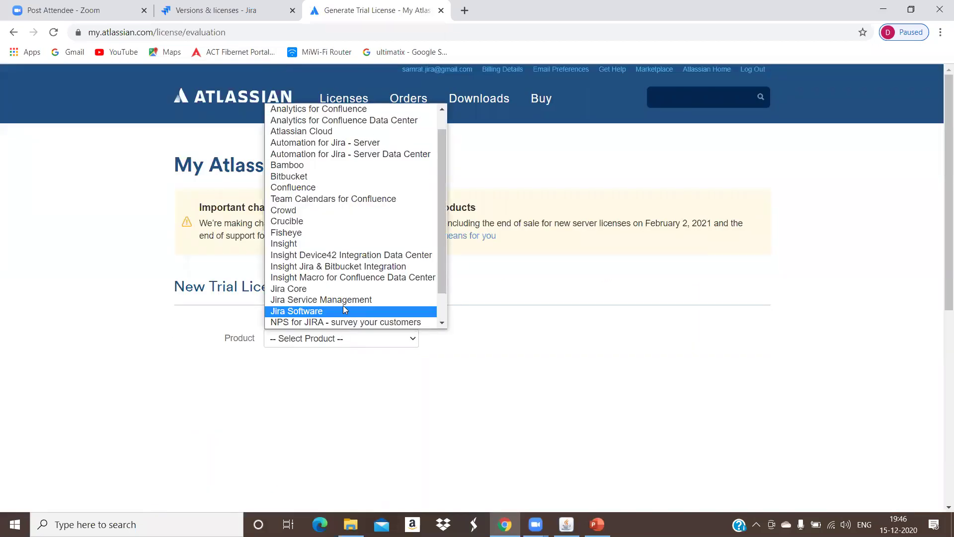
left_click(345, 300)
scroll(333, 366, "down", 2)
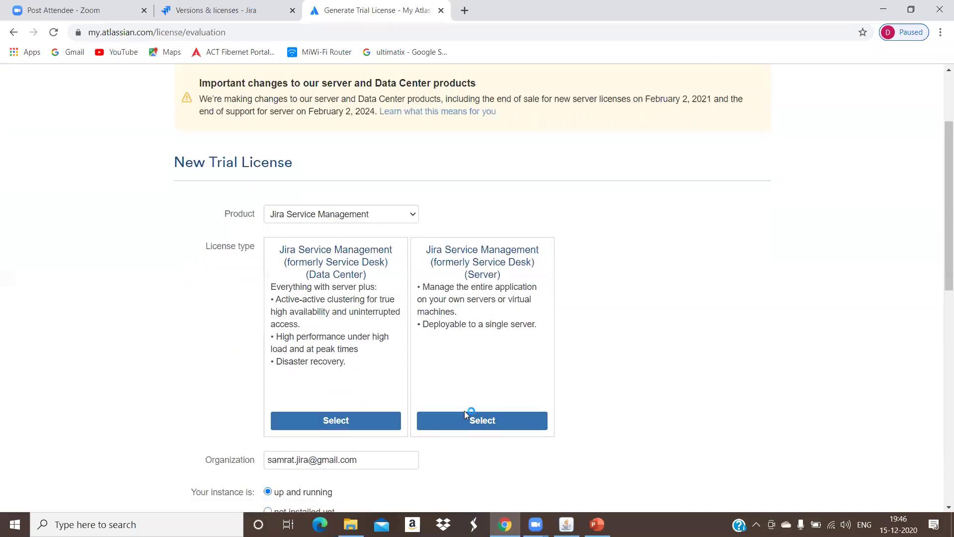
left_click(467, 424)
scroll(438, 329, "down", 5)
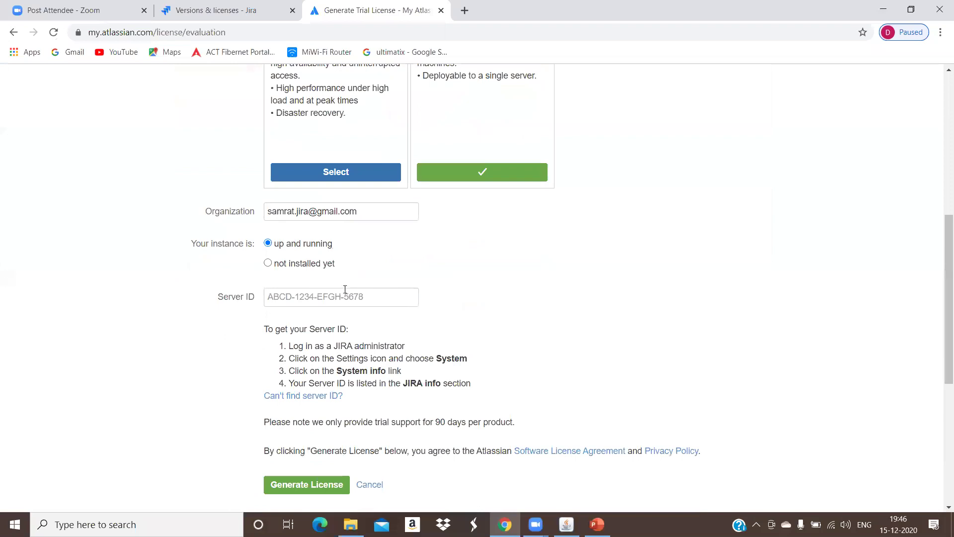
scroll(349, 292, "down", 3)
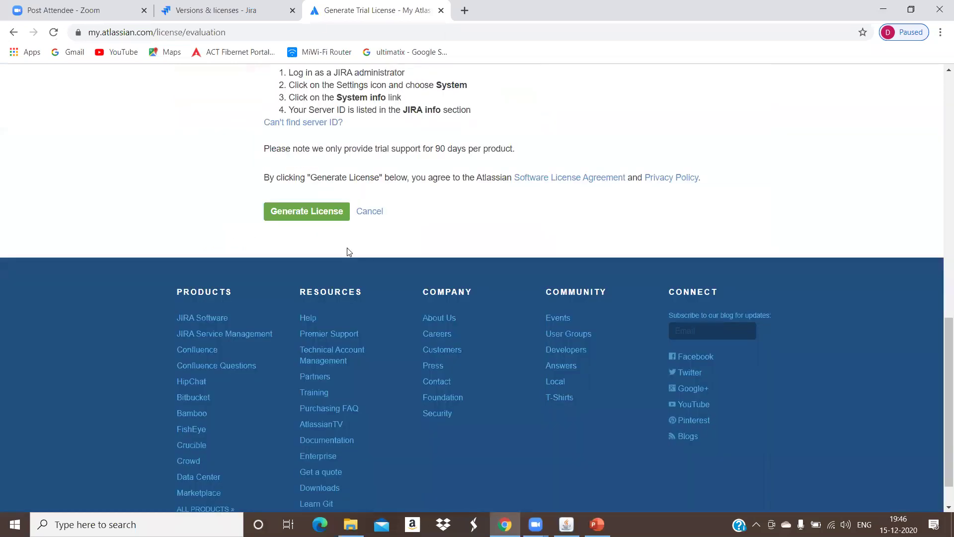
Step: Open Jira's System settings in a new tab and go to System info
left_click(231, 10)
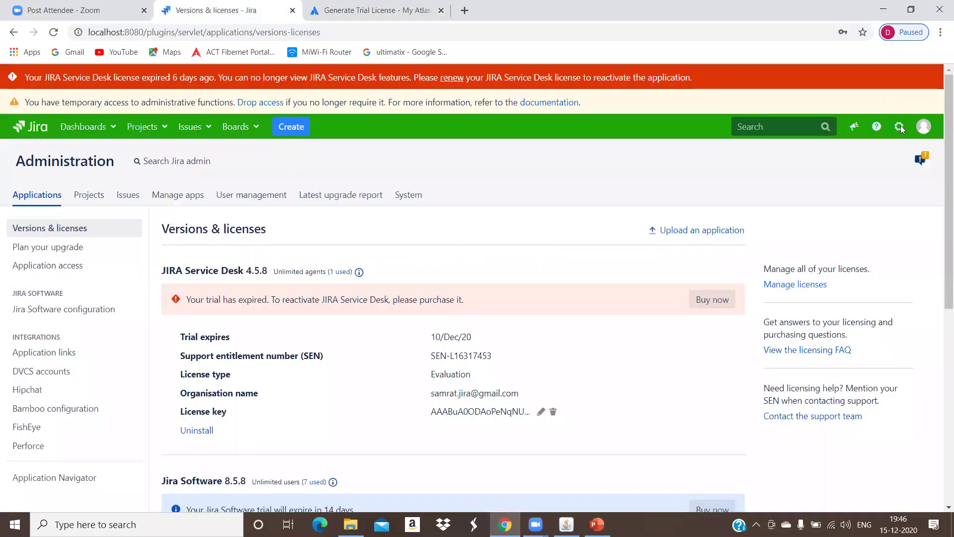
left_click(900, 134)
right_click(837, 281)
left_click(845, 292)
left_click(527, 11)
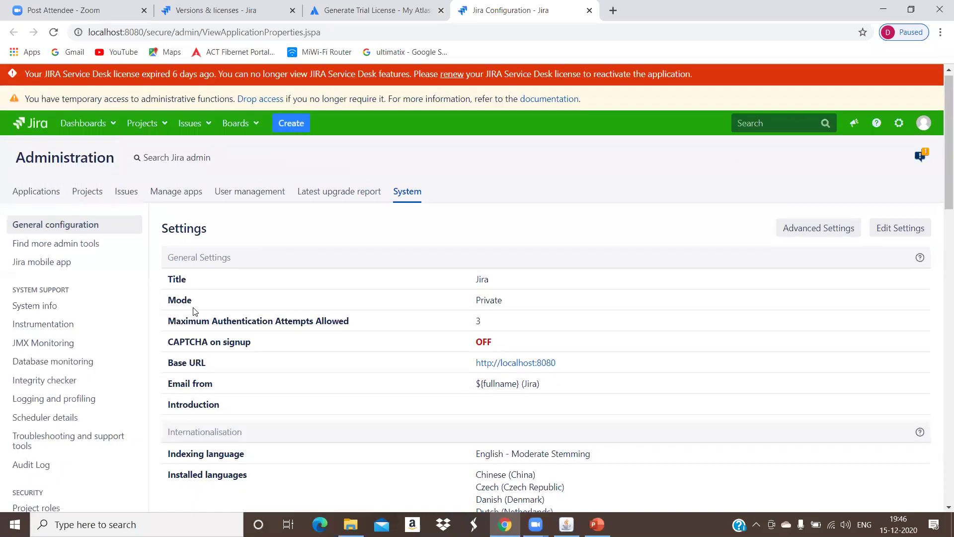
scroll(71, 234, "down", 1)
left_click(70, 246)
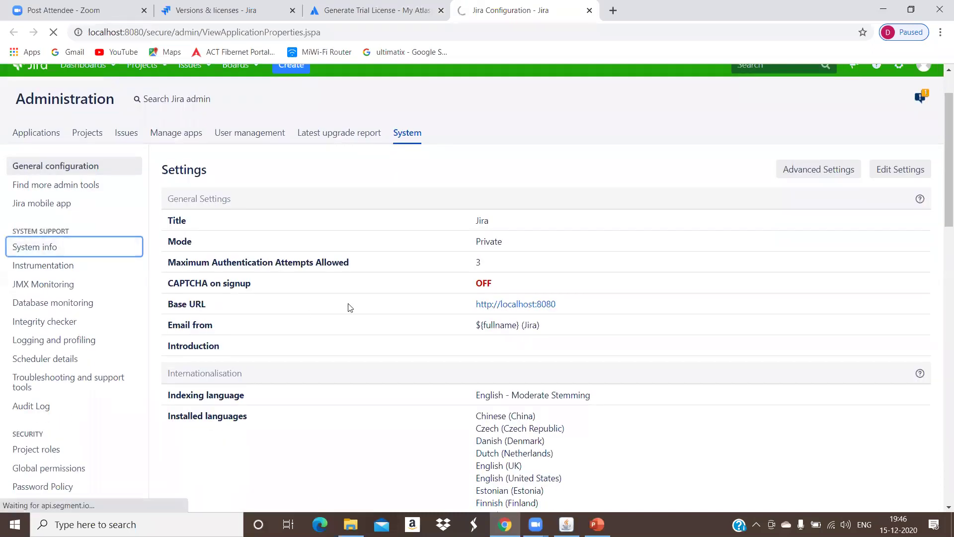
Step: Copy the Server ID from Jira Info into the trial form's Server ID field
scroll(350, 303, "down", 2)
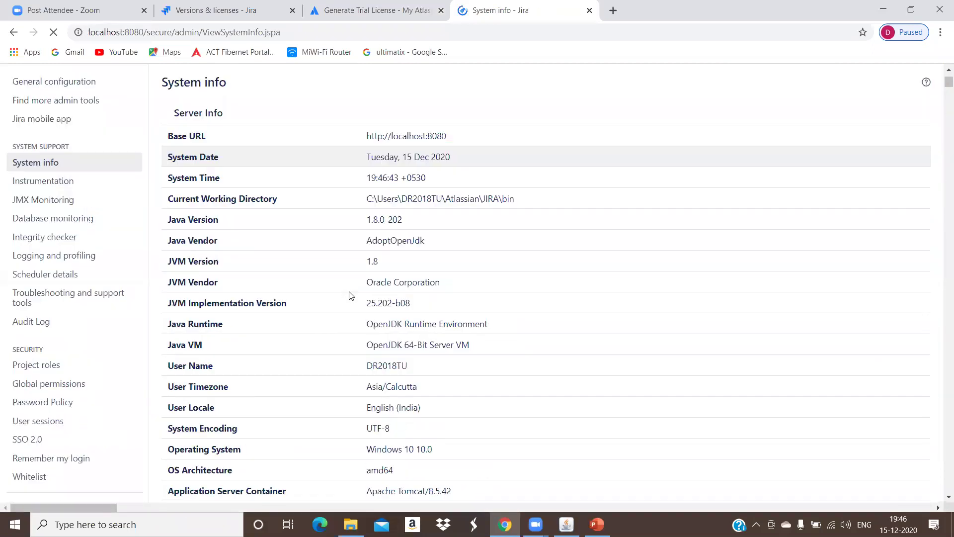
scroll(352, 295, "down", 10)
scroll(350, 294, "down", 5)
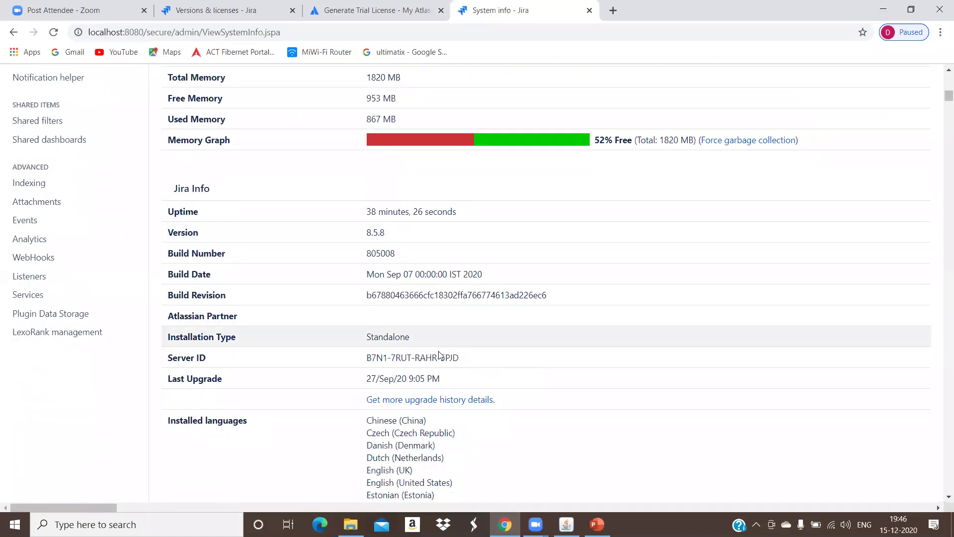
left_click_drag(460, 359, 367, 353)
key("ctrl+c")
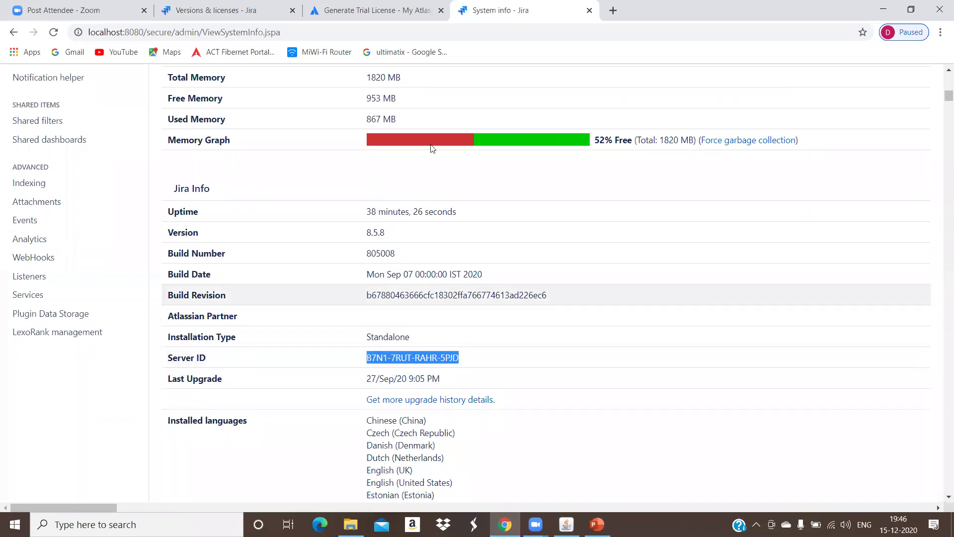
left_click(370, 10)
left_click(336, 109)
key("ctrl+v")
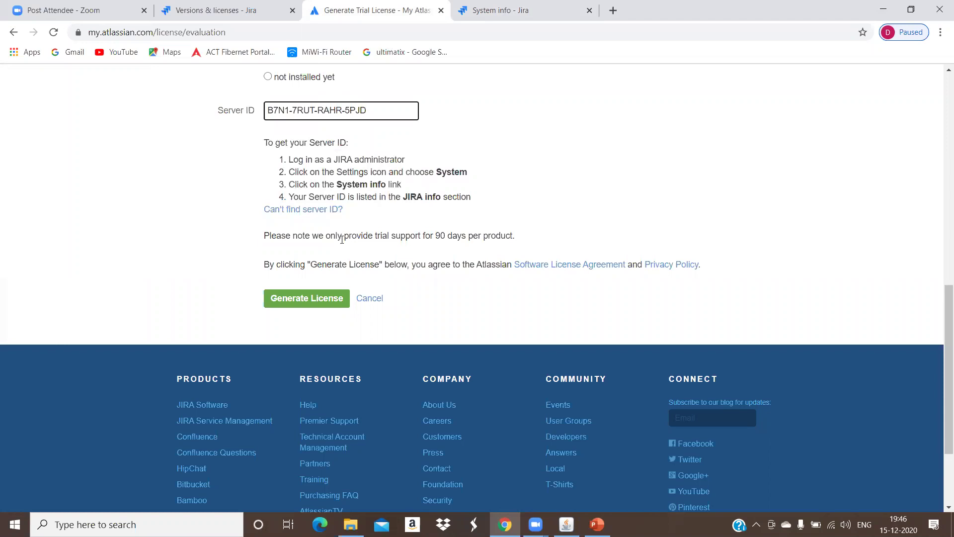
Step: Generate the Jira Service Management Server trial licence and copy its licence key
left_click(322, 312)
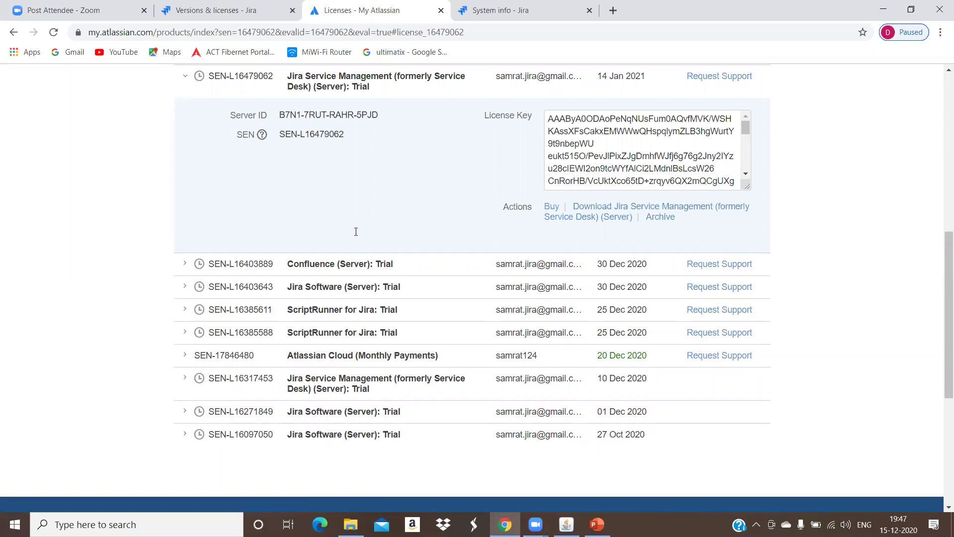
left_click(613, 168)
key("ctrl+a")
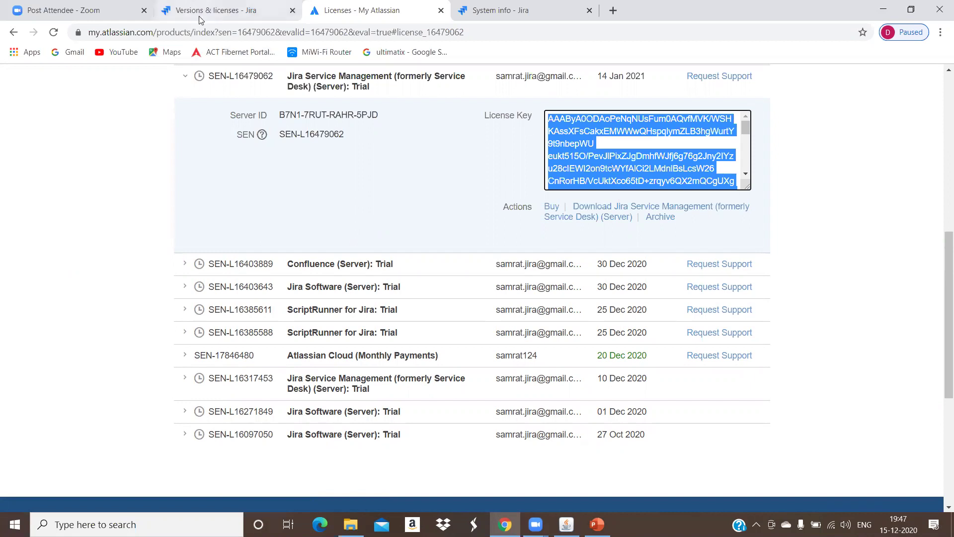
left_click(205, 13)
Step: Replace the JIRA Service Desk licence key with the new trial key and update it
left_click(541, 341)
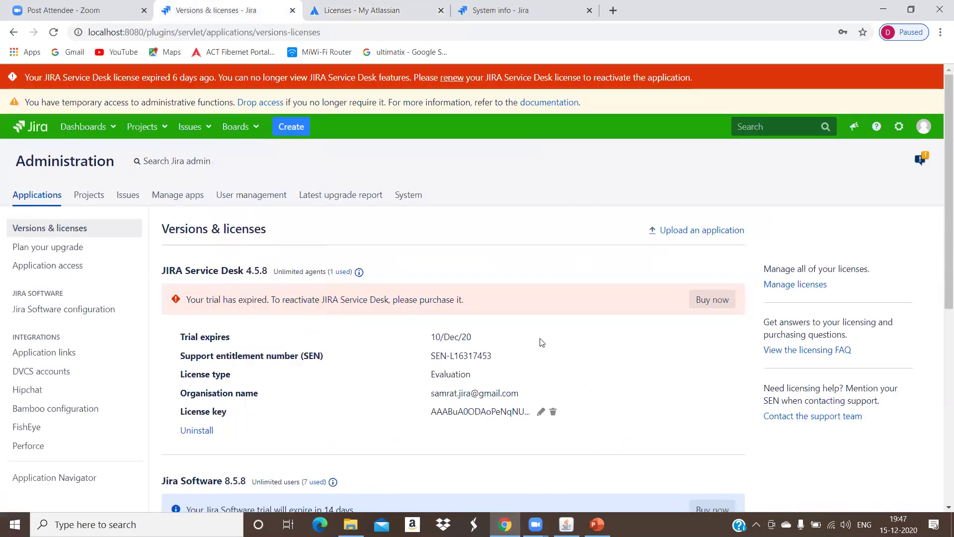
scroll(540, 338, "down", 3)
scroll(517, 247, "down", 1)
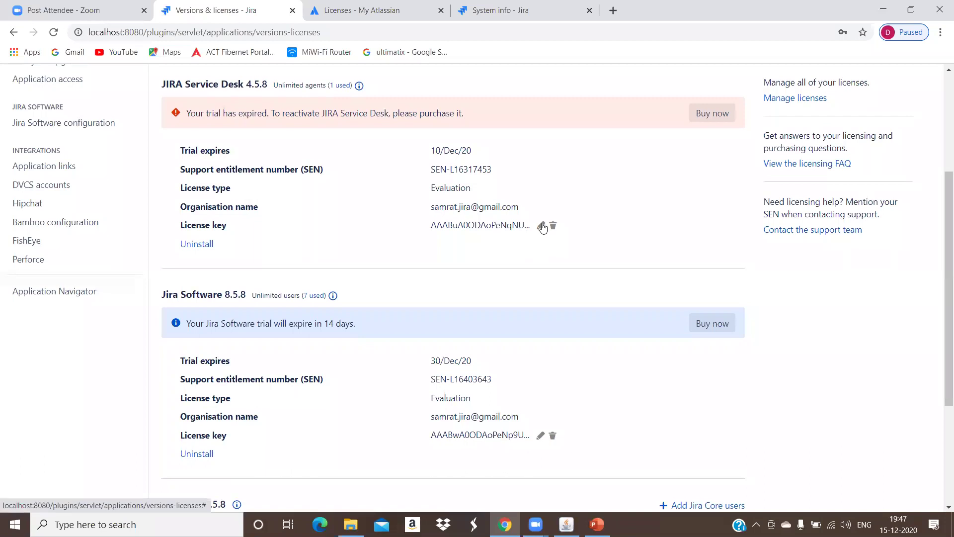
left_click(541, 225)
key("ctrl+v")
left_click(492, 310)
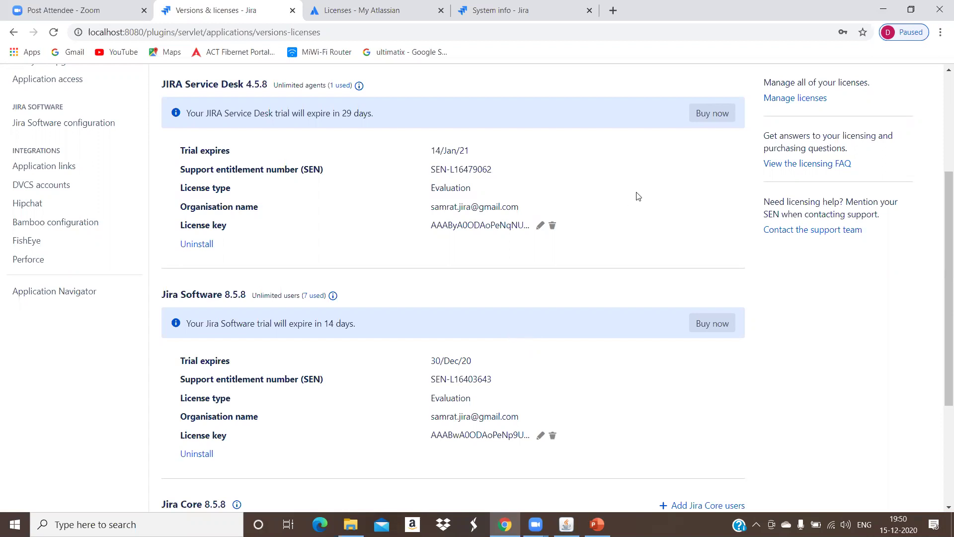
scroll(646, 204, "up", 4)
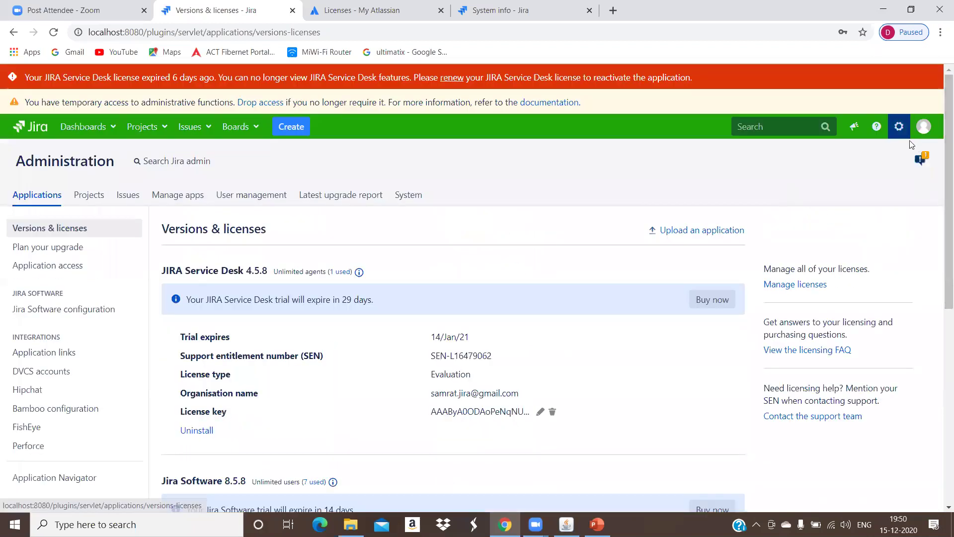
Step: Reload the licences page, open User management, and start creating a new issue
left_click(55, 33)
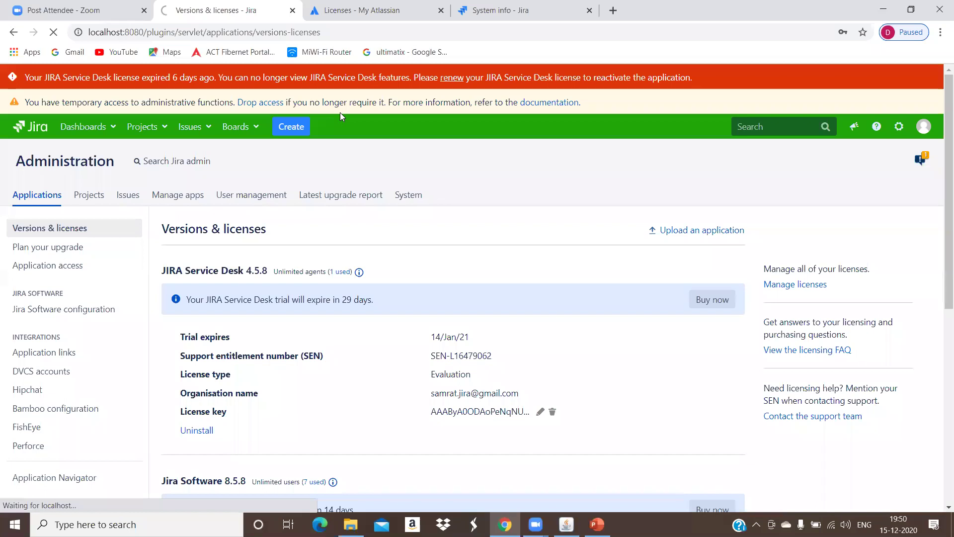
scroll(396, 191, "down", 8)
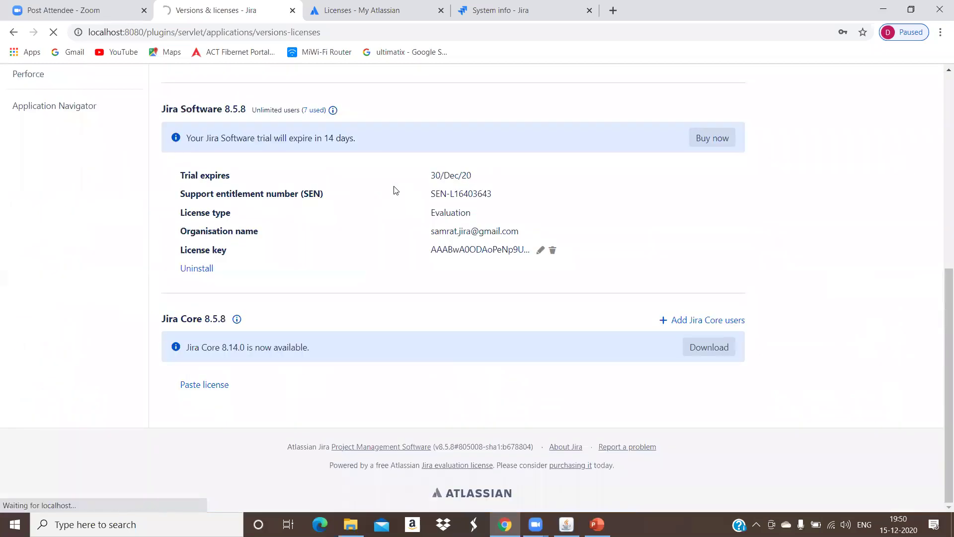
scroll(395, 190, "up", 10)
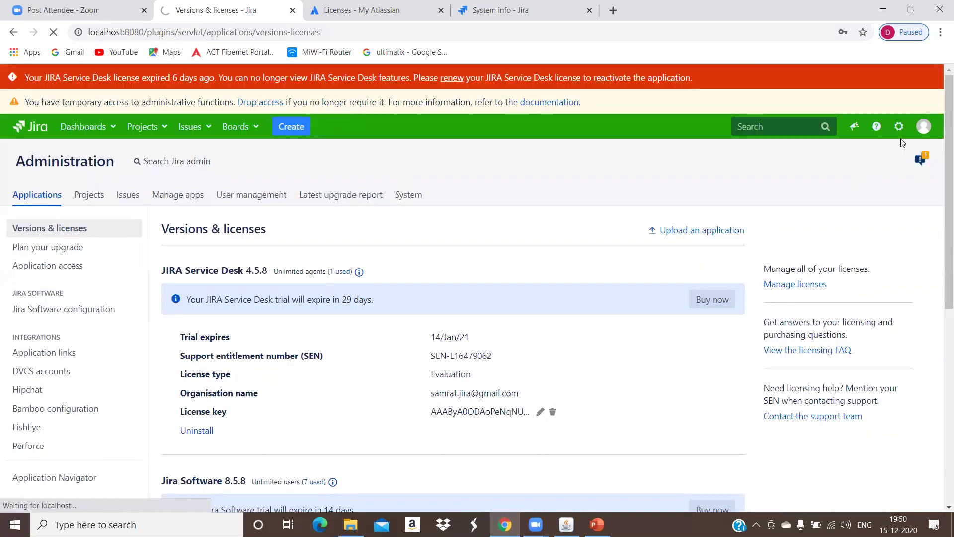
left_click(899, 131)
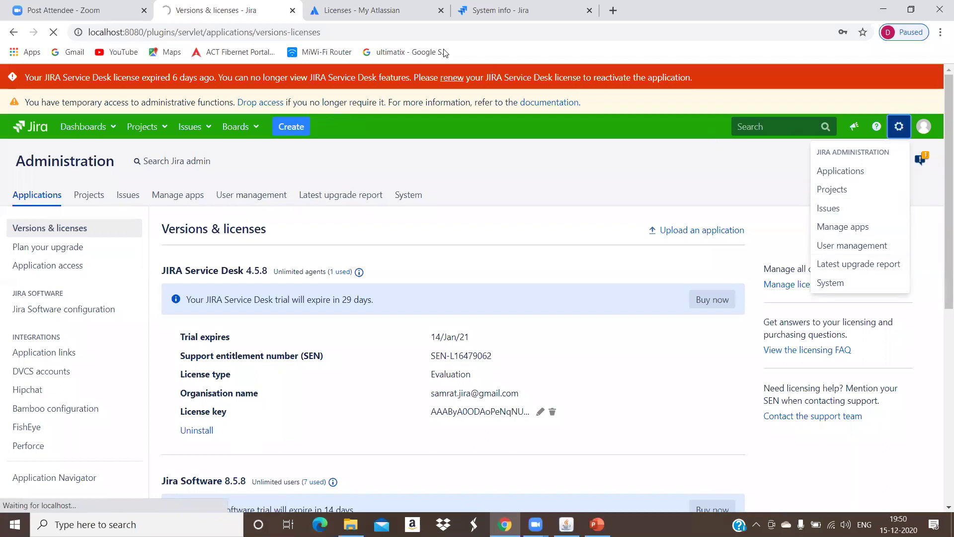
left_click(852, 245)
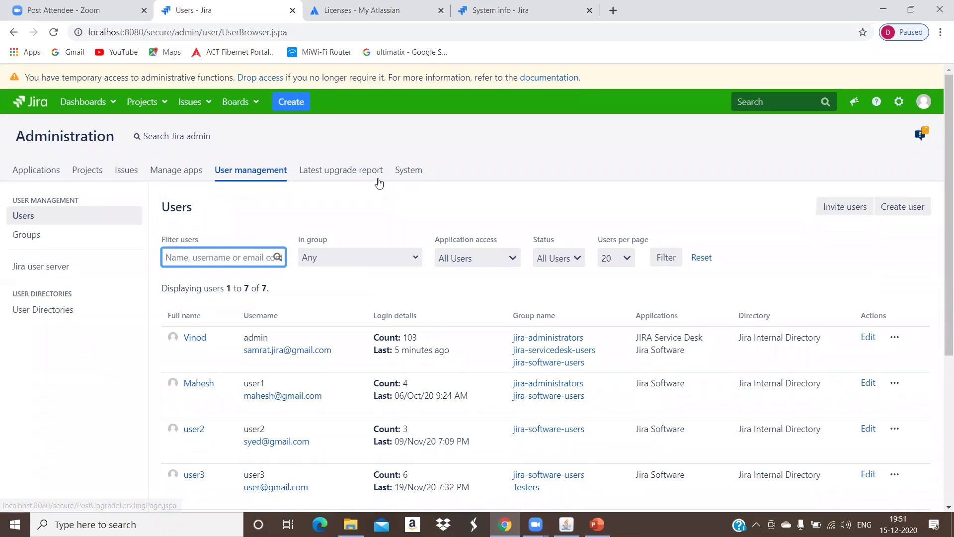
left_click(288, 107)
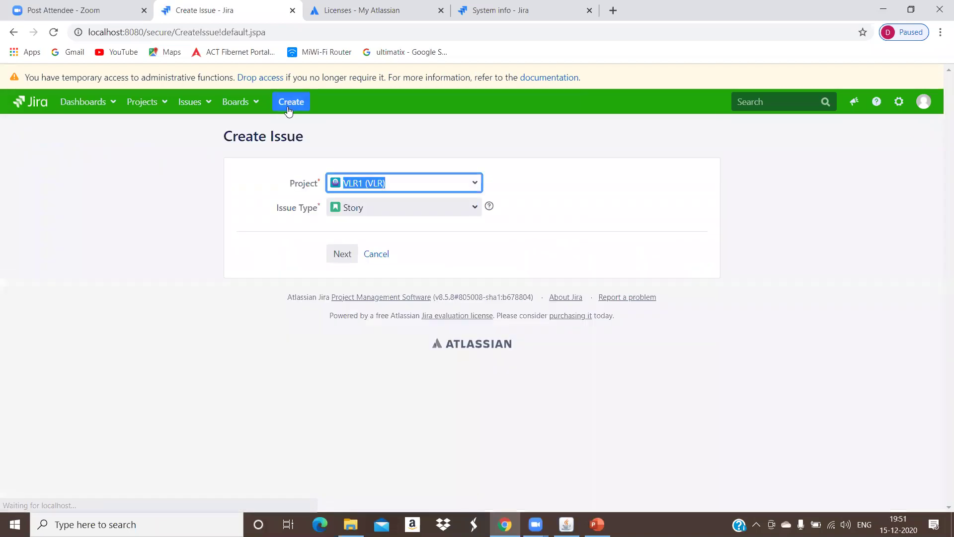
Step: Create a VLR1 Story with the summary 'Internet banking login page'
left_click(369, 205)
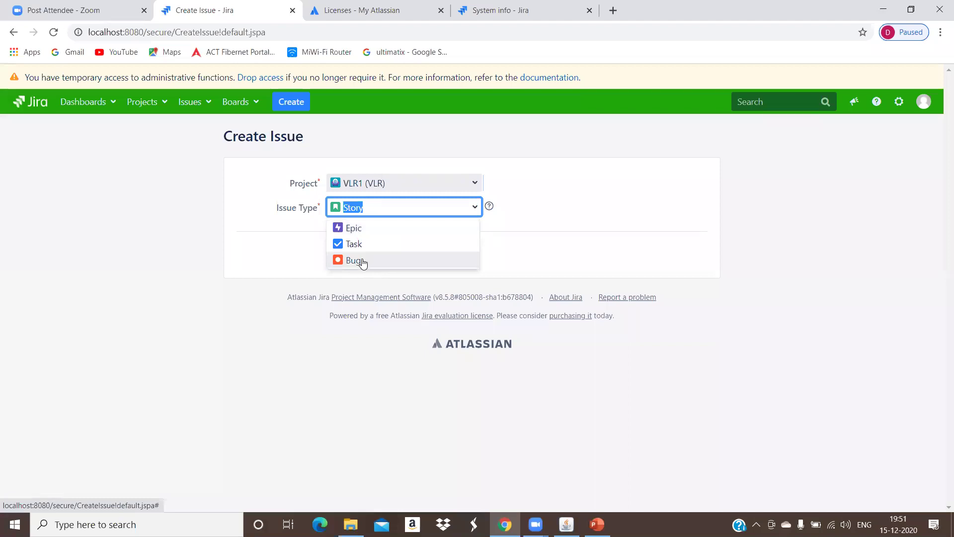
left_click(381, 209)
left_click(514, 221)
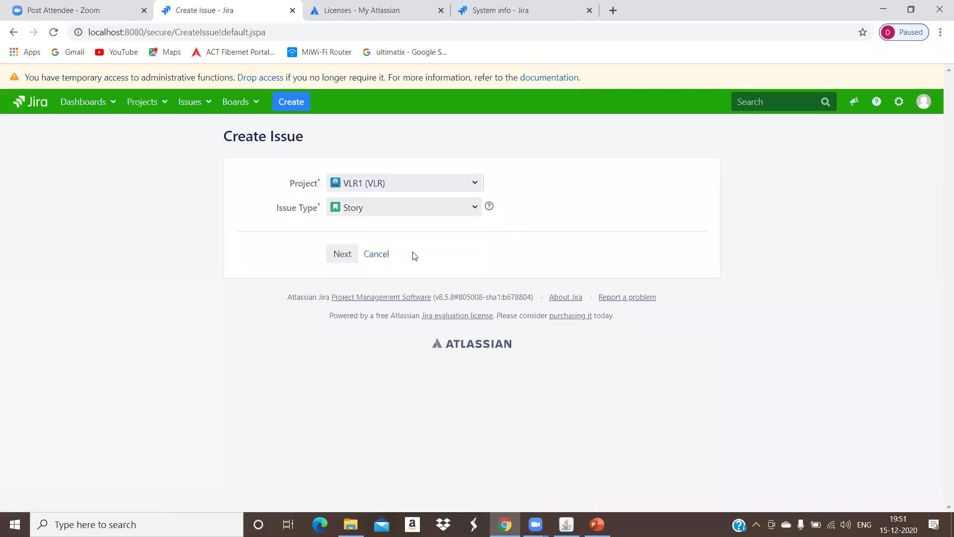
left_click(345, 259)
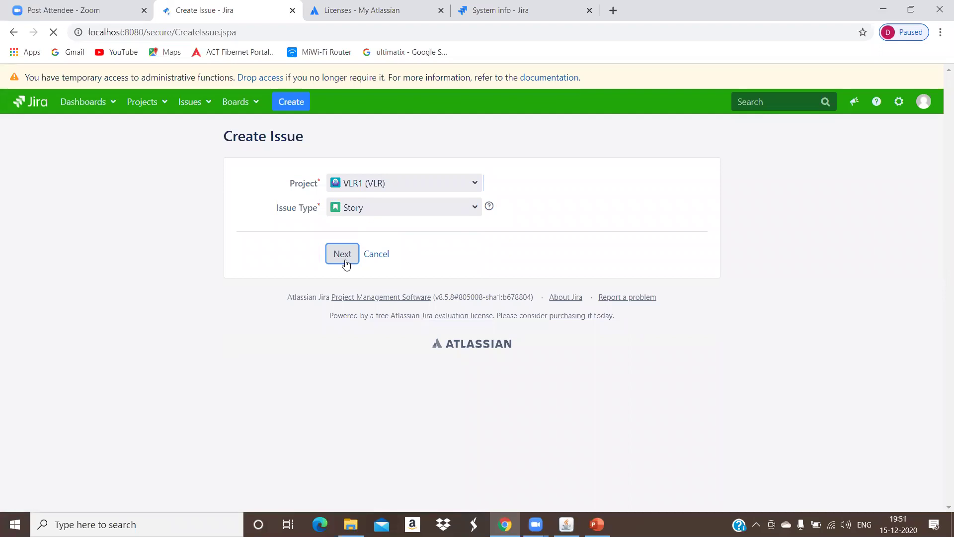
left_click(376, 226)
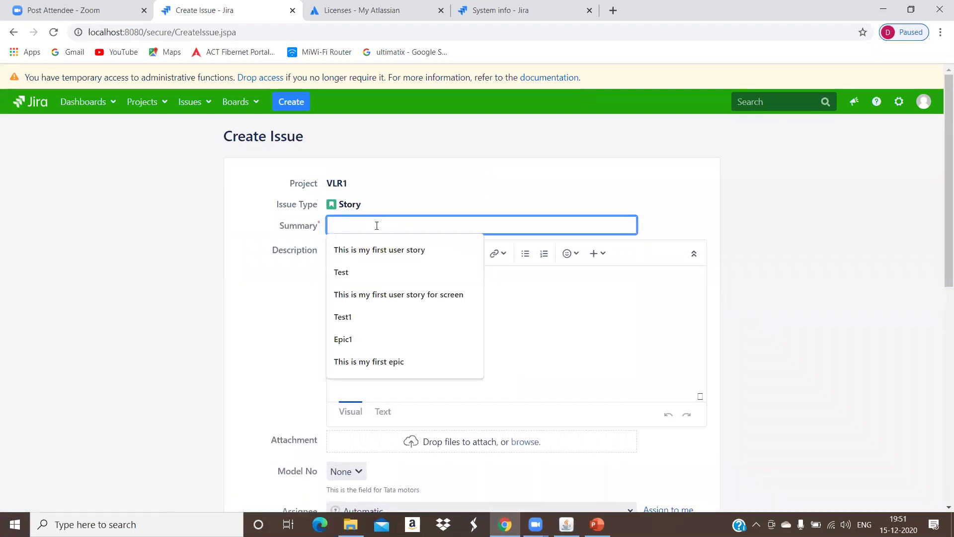
type("Internet banking login page")
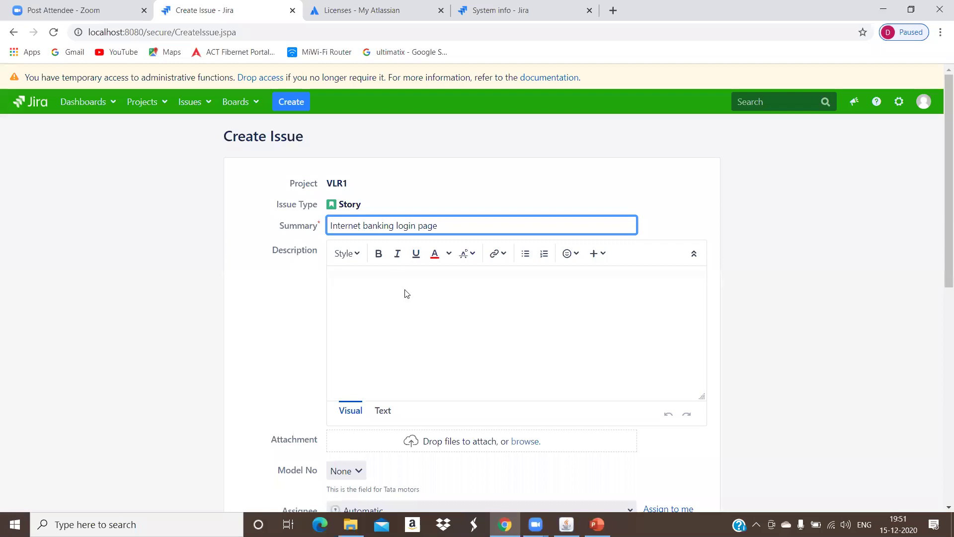
Step: Copy the summary into the Description and submit the new story
left_click(407, 310)
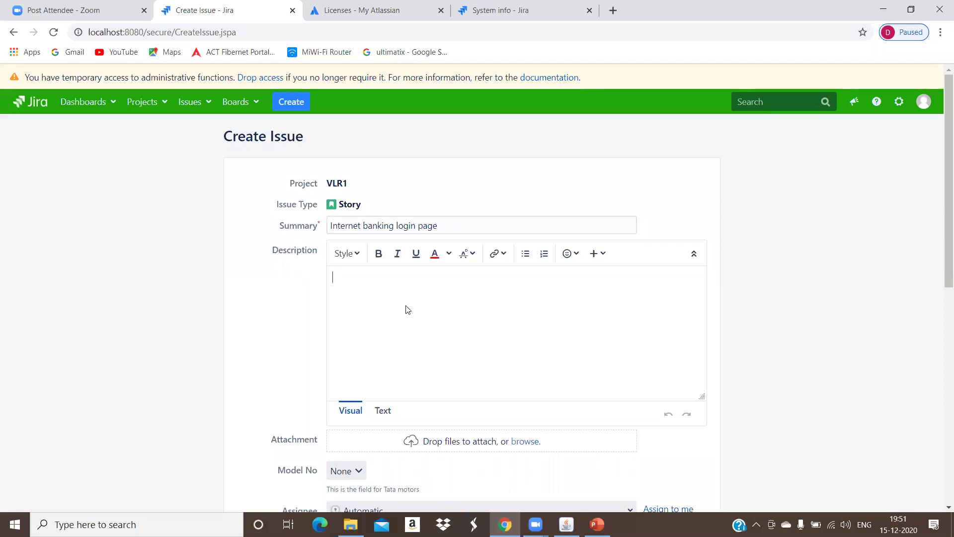
left_click_drag(454, 222, 253, 237)
key("ctrl+c")
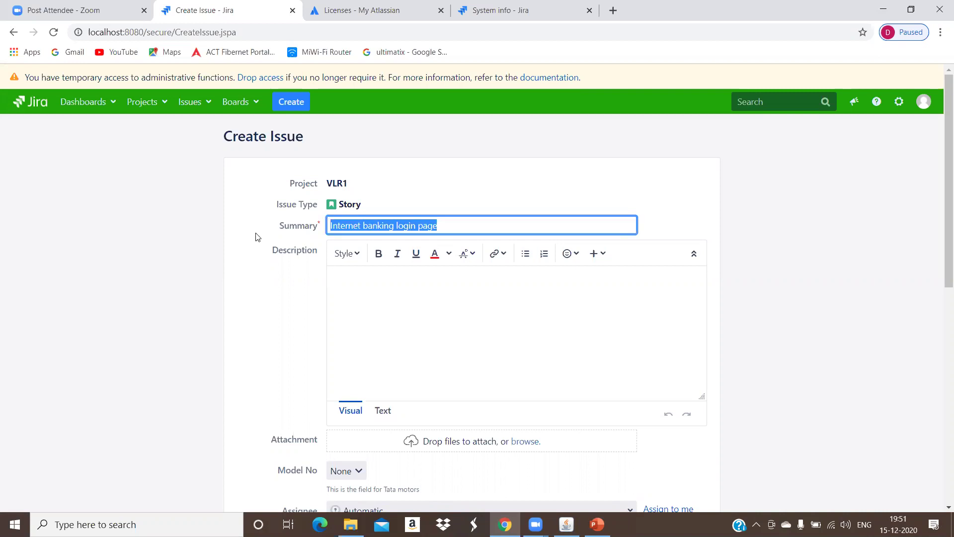
left_click(385, 315)
key("ctrl+v")
scroll(482, 326, "down", 2)
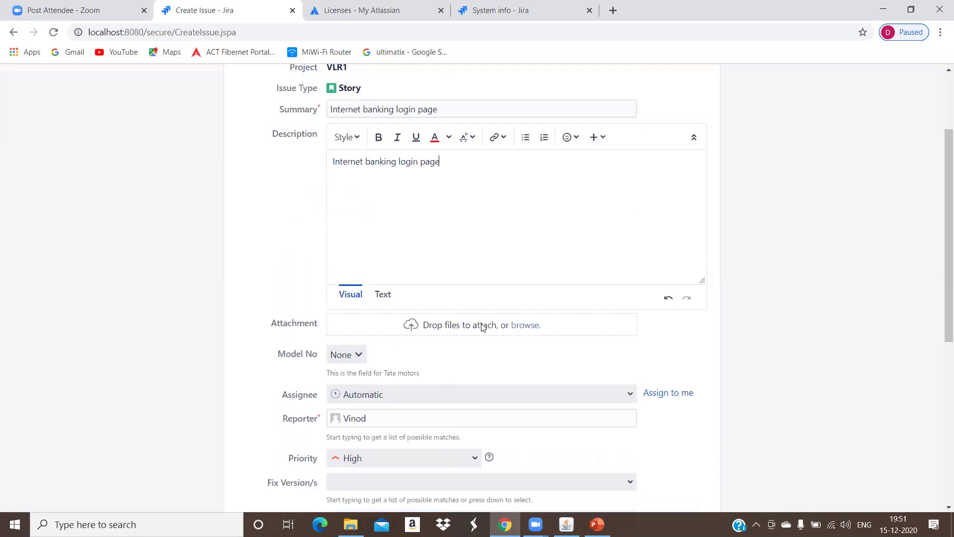
scroll(483, 327, "down", 7)
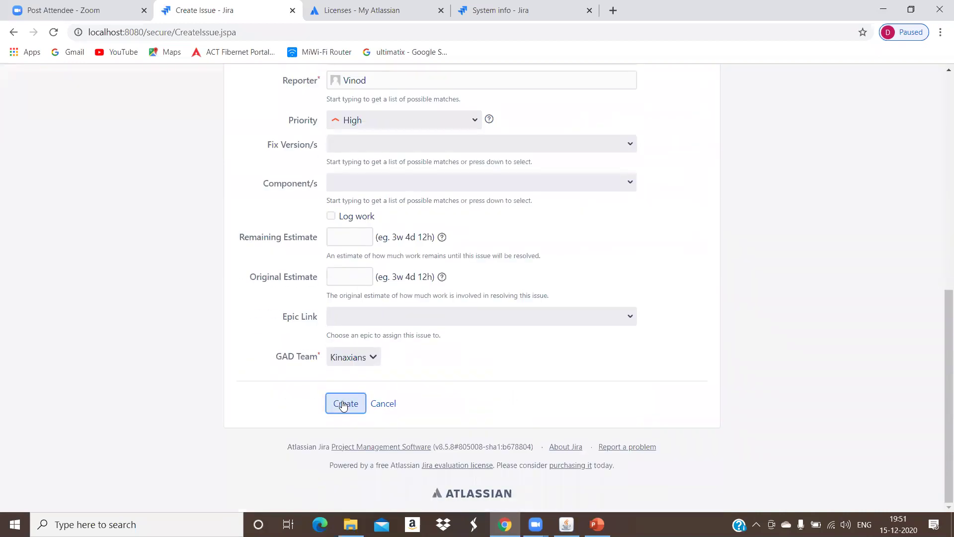
left_click(345, 404)
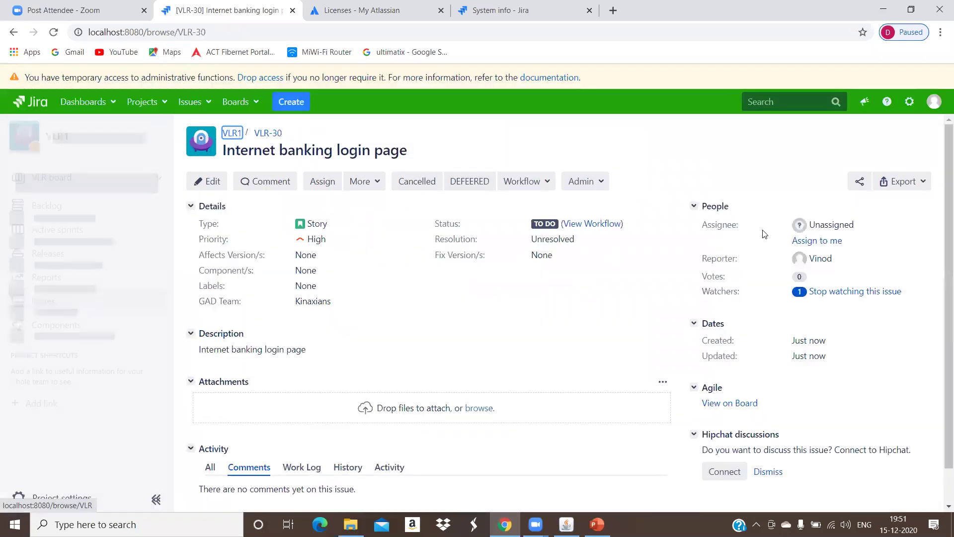
Step: Assign story VLR-30, previously Unassigned, to a team member through the Assign dialog
left_click(823, 225)
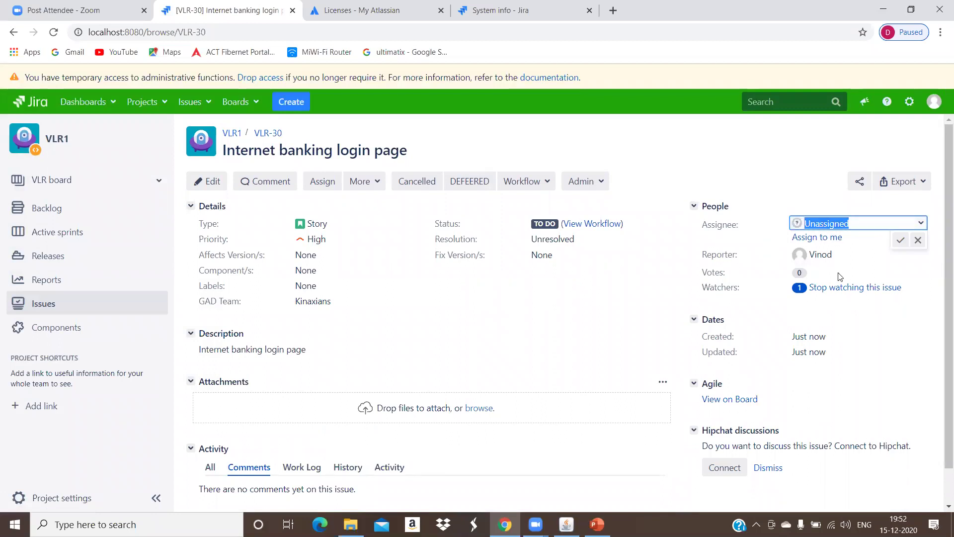
left_click_drag(738, 259, 718, 250)
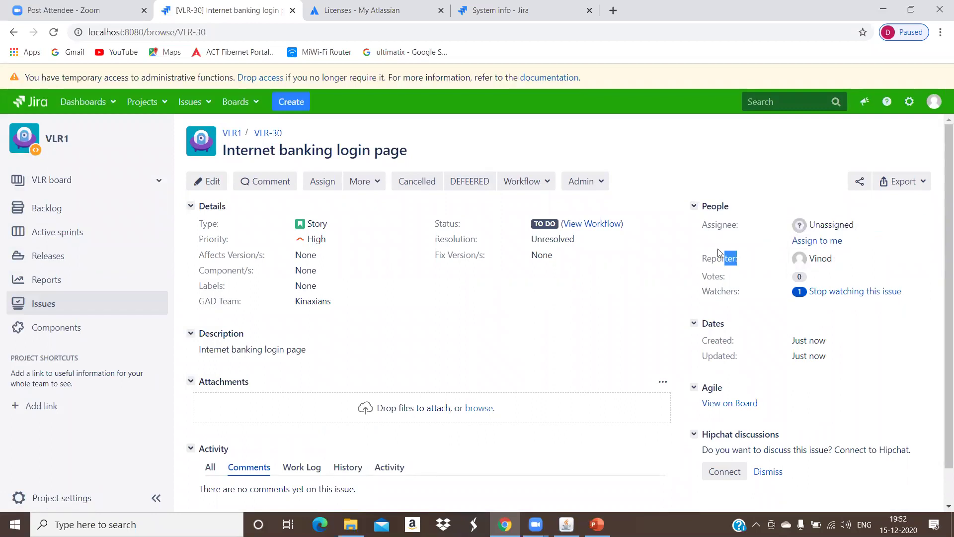
left_click(838, 225)
double_click(838, 224)
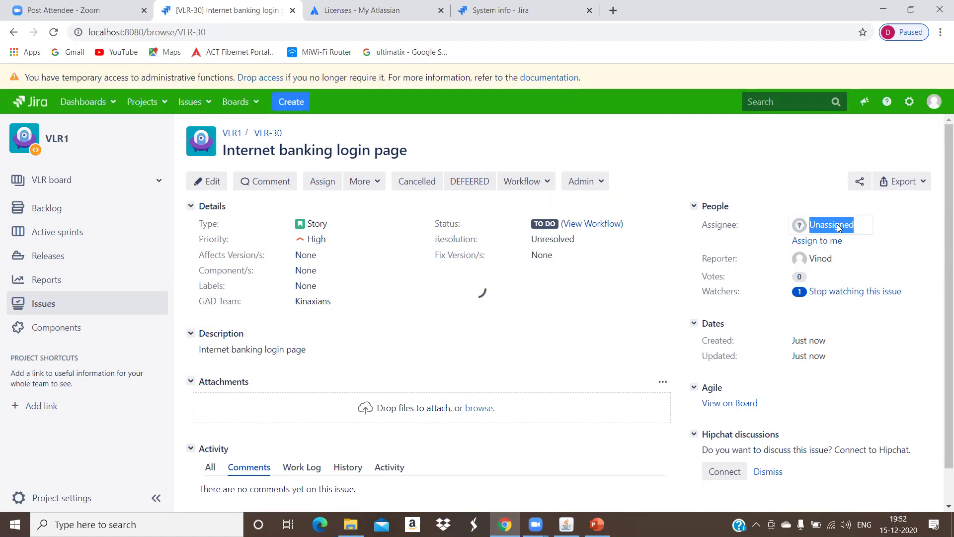
key("a")
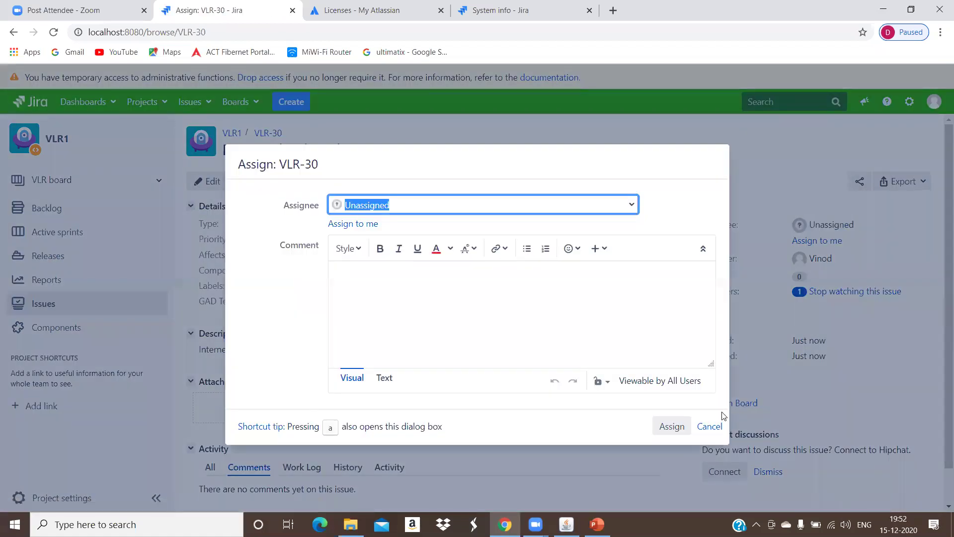
type("ma")
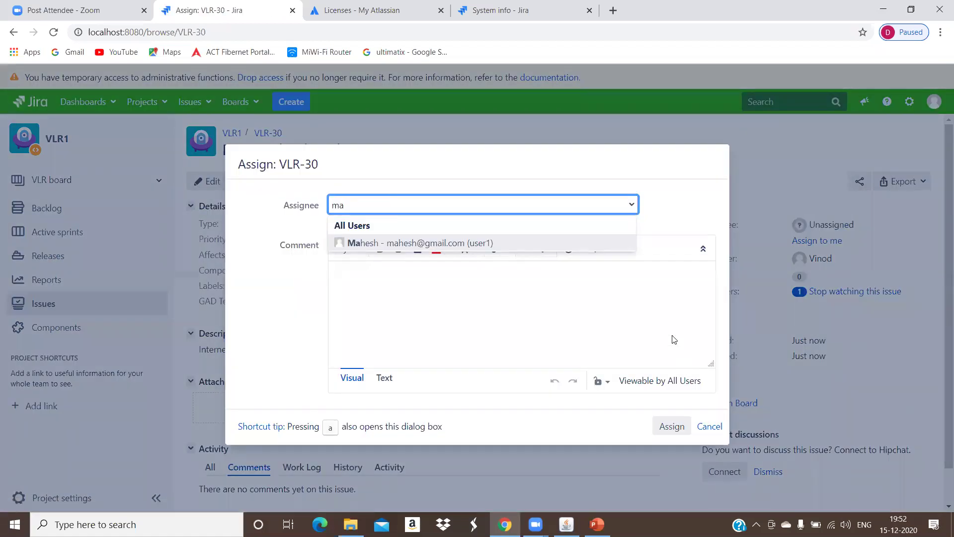
left_click(548, 246)
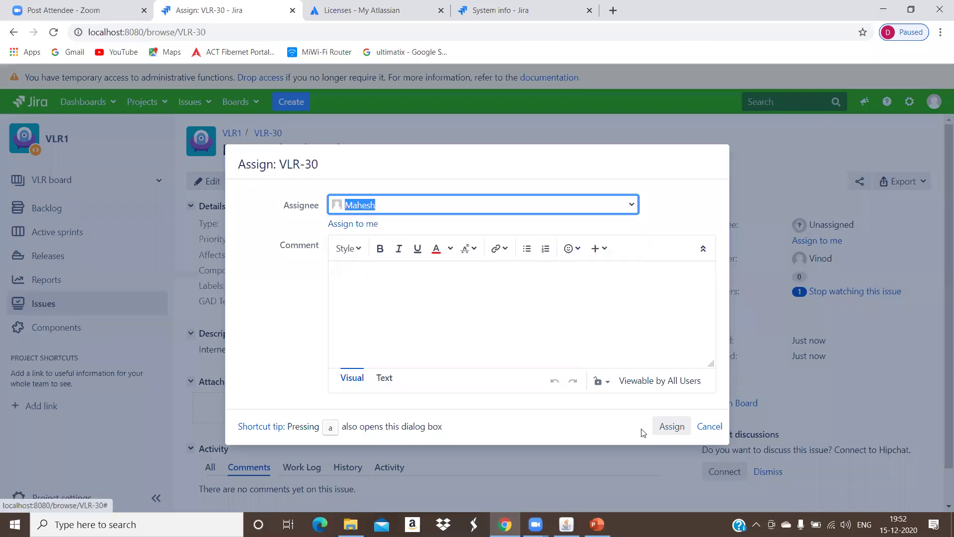
left_click(676, 430)
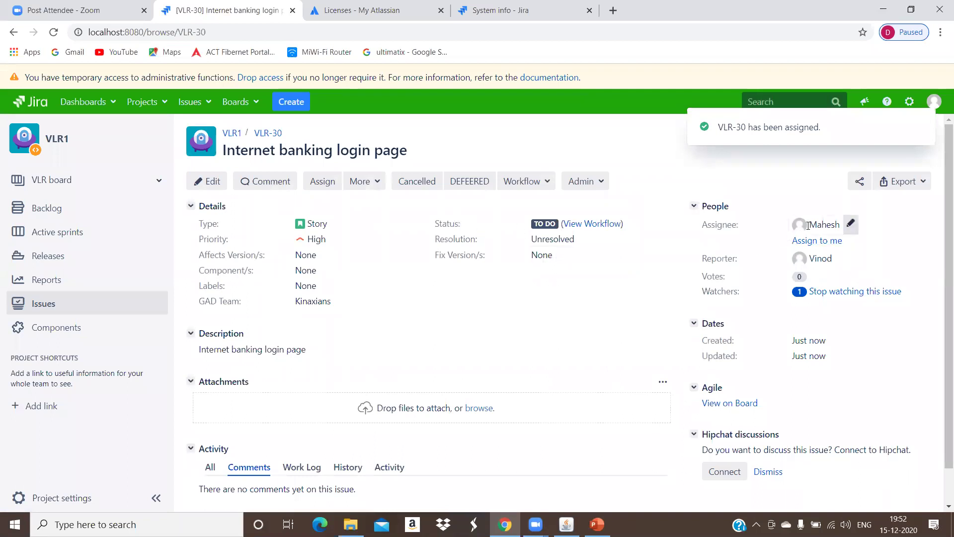
Step: Transition story VLR-30 from To Do to In Progress from the Workflow menu
mouse_move(822, 222)
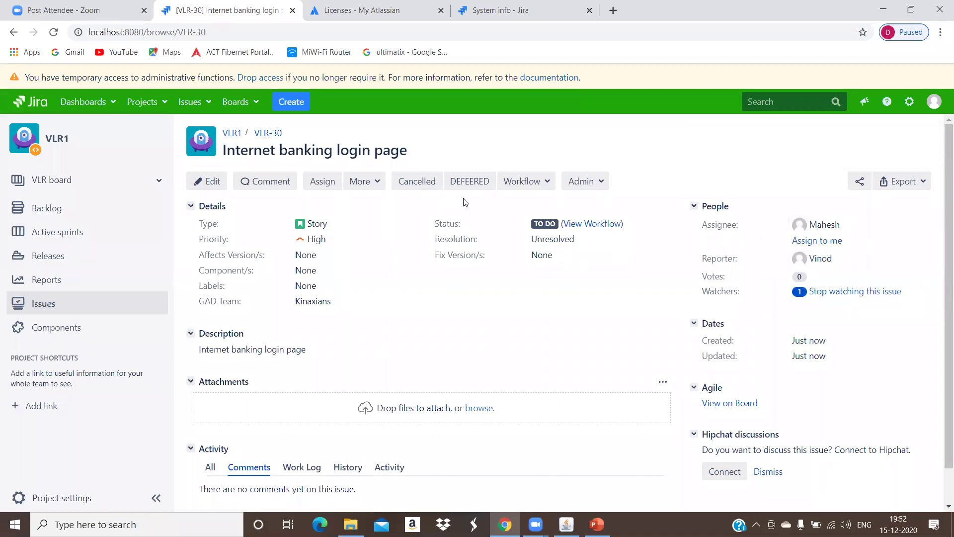
left_click_drag(454, 223, 478, 230)
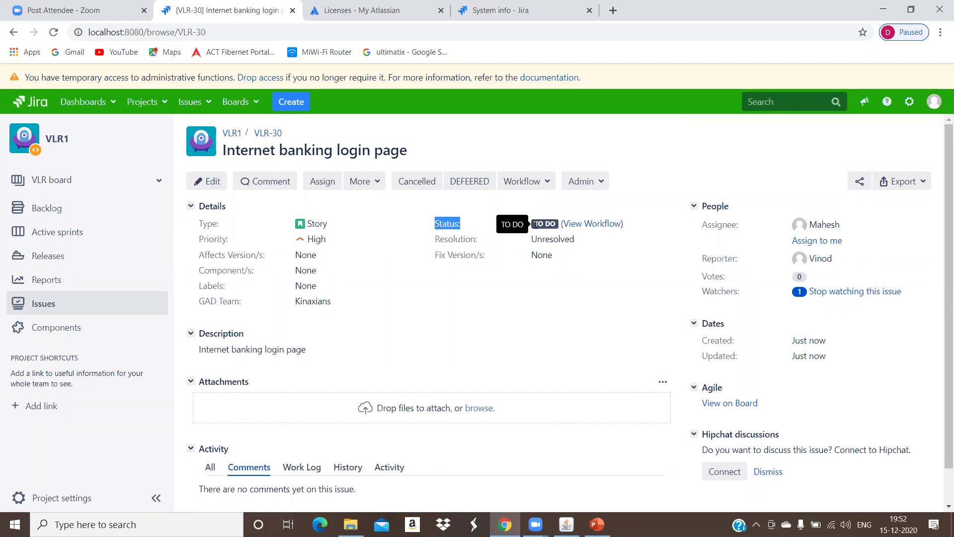
left_click(545, 224)
left_click(536, 185)
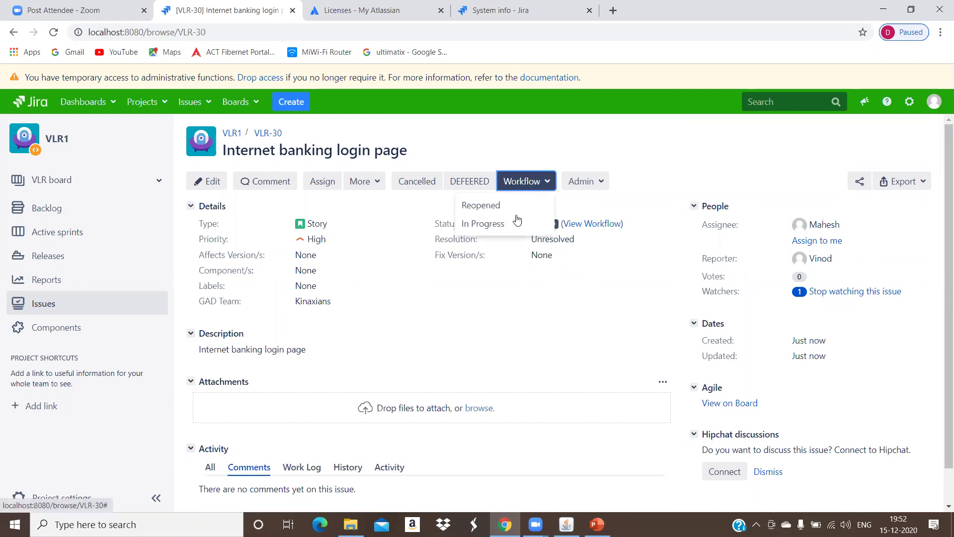
left_click(504, 224)
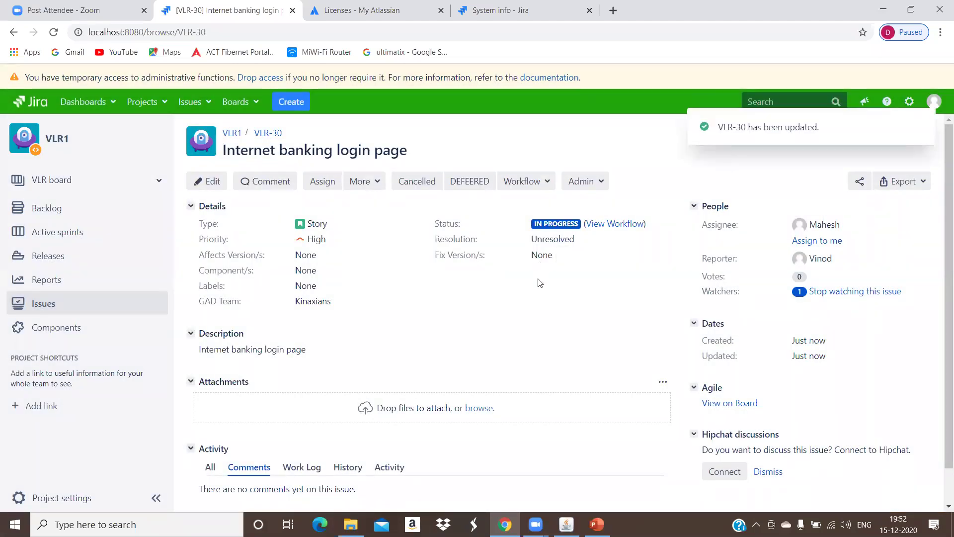
left_click(301, 105)
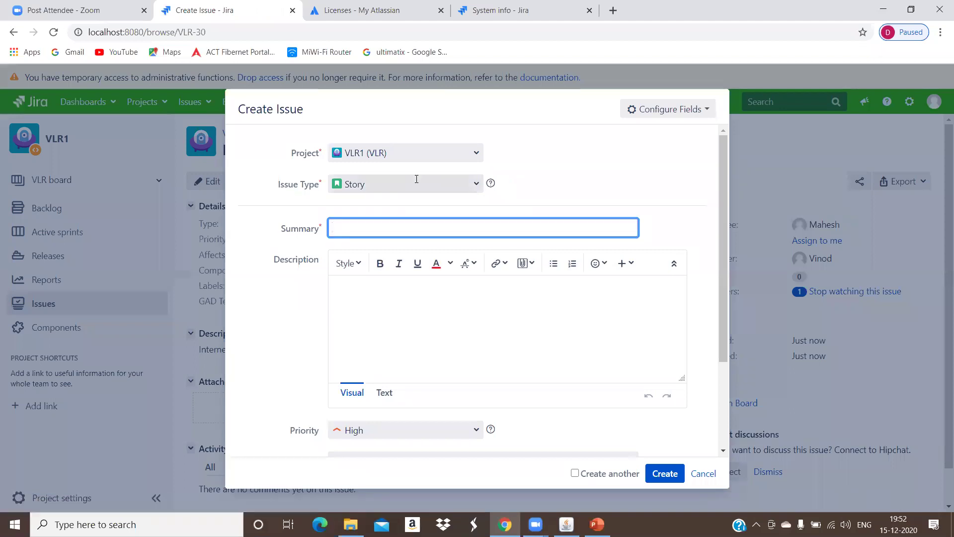
left_click(417, 179)
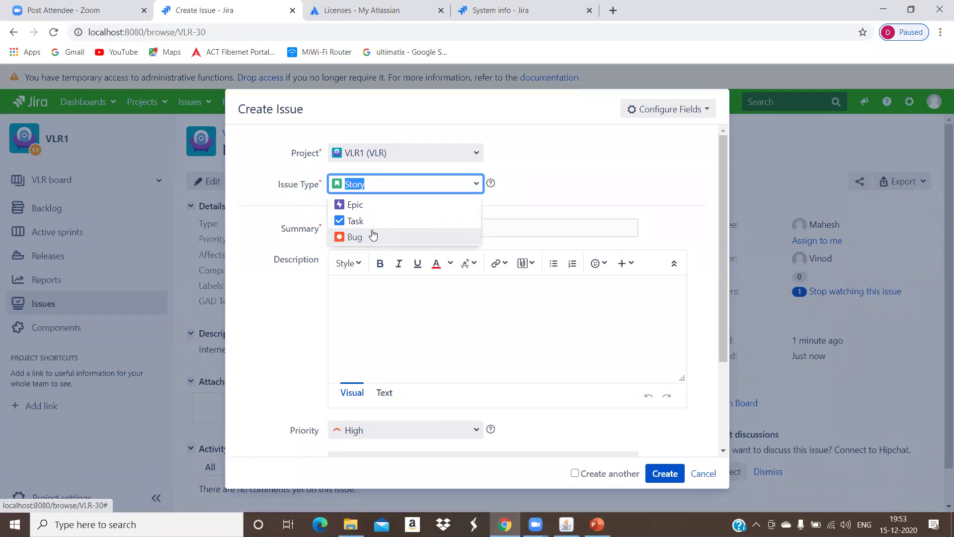
left_click(317, 233)
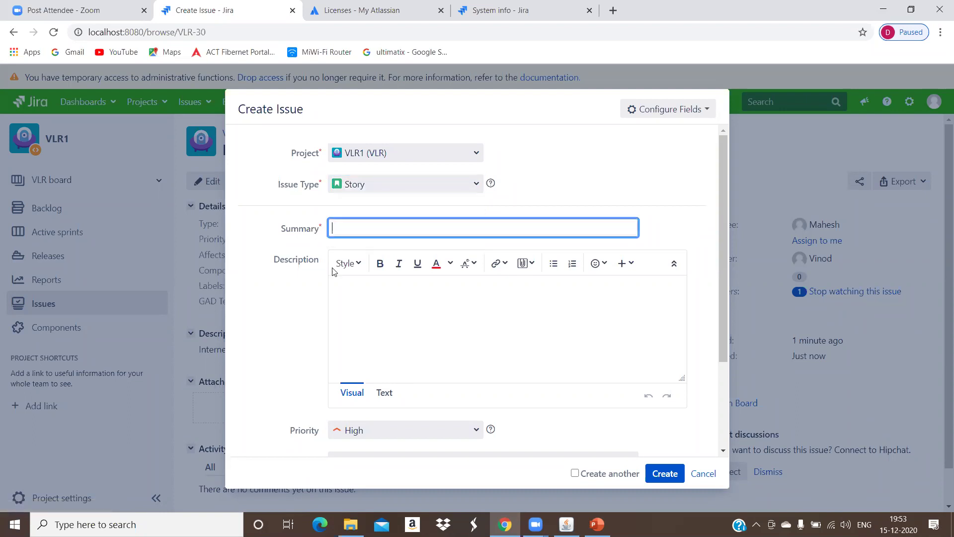
scroll(337, 428, "down", 3)
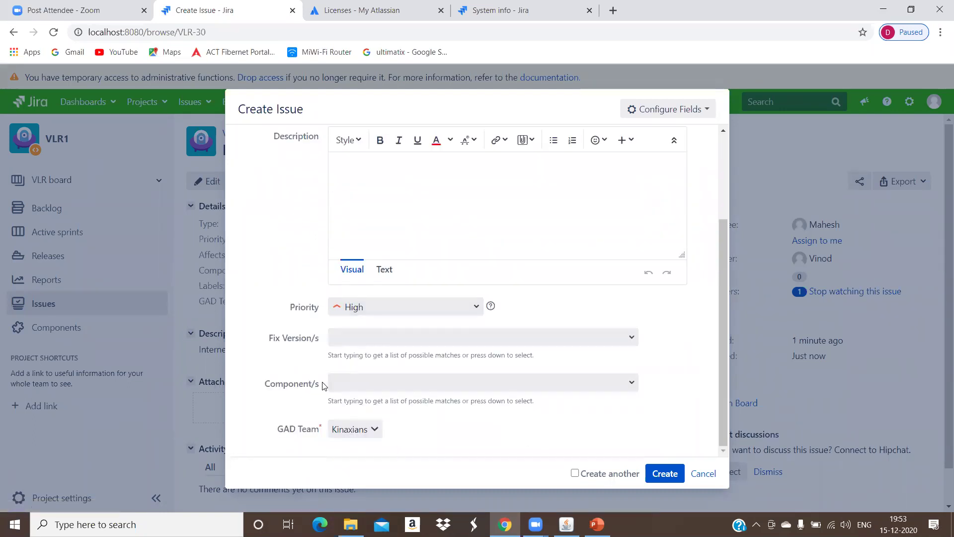
scroll(325, 385, "up", 3)
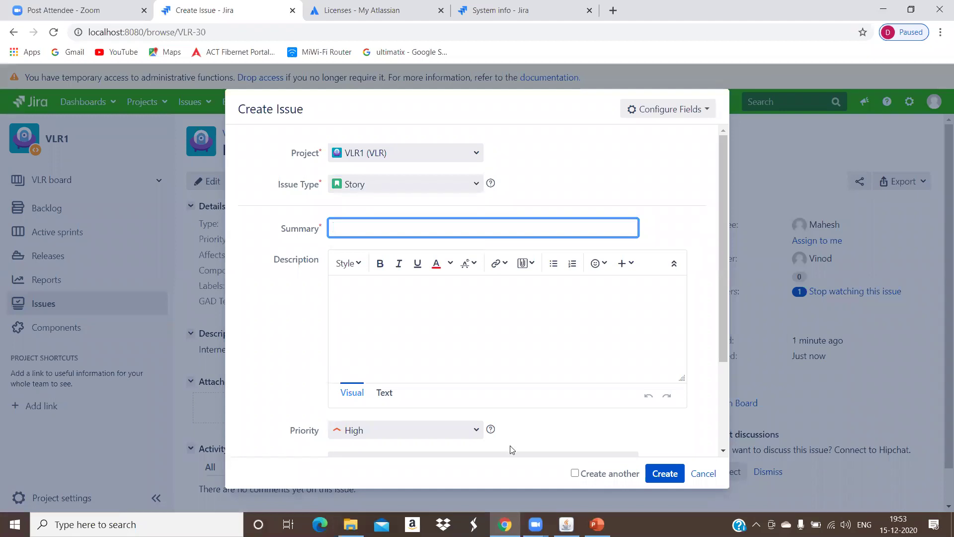
left_click(703, 473)
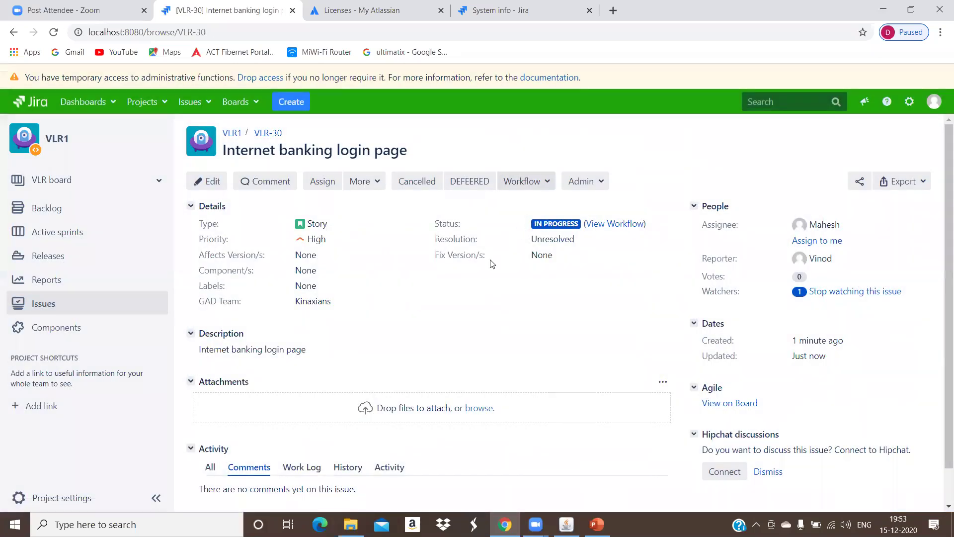
Step: Move story VLR-30 from In Progress to In Testing through the Workflow menu
left_click(522, 181)
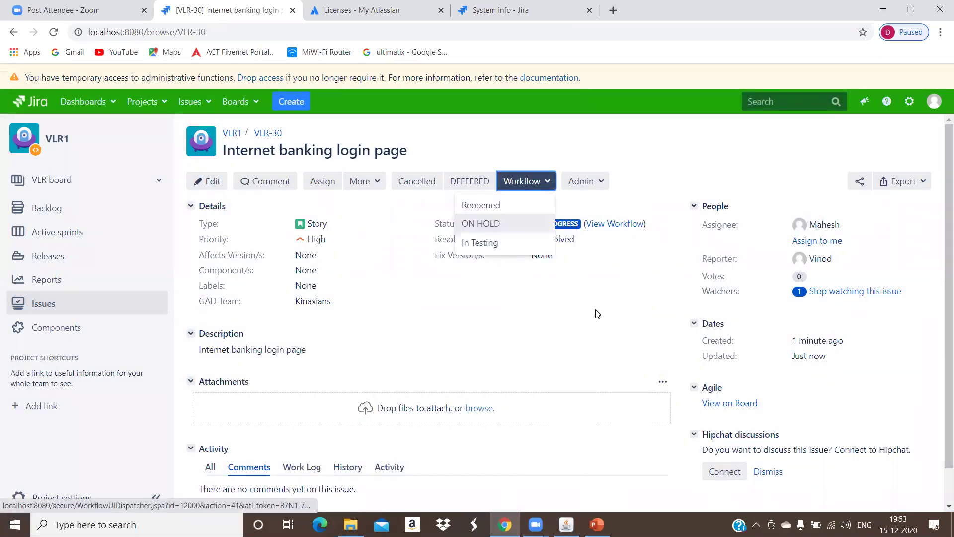
left_click(572, 226)
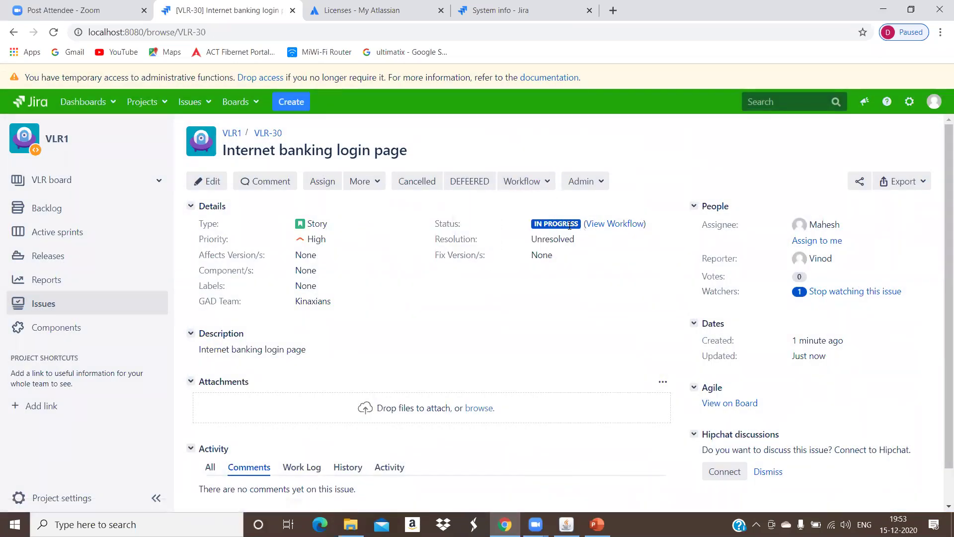
left_click(522, 180)
left_click(508, 247)
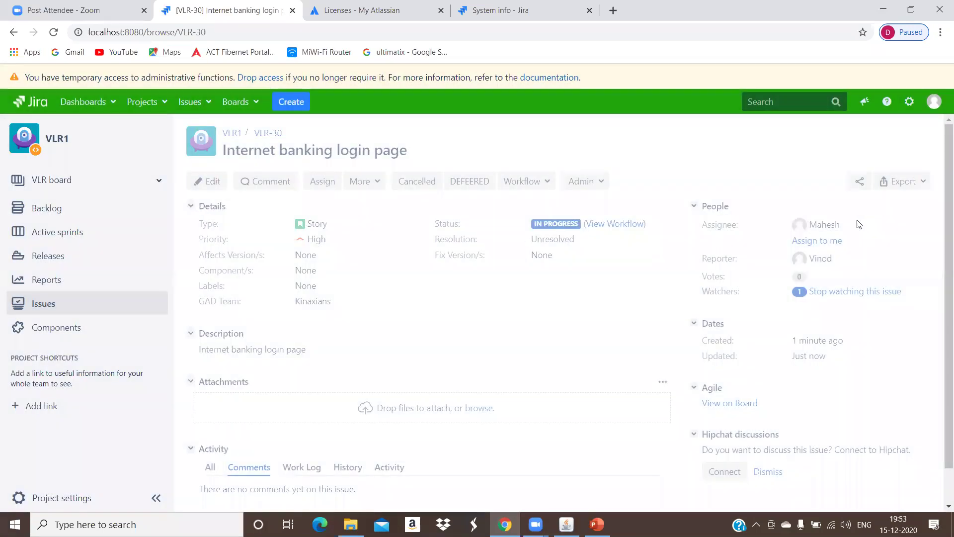
left_click(846, 228)
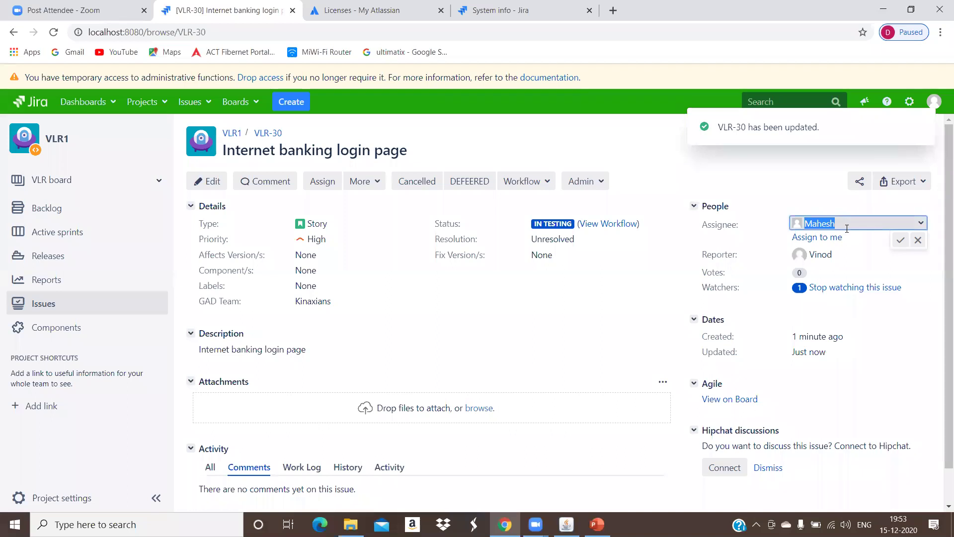
Step: Reassign VLR-30 to a user found by searching 'Use', then set its status to Ready for Review
type("Use")
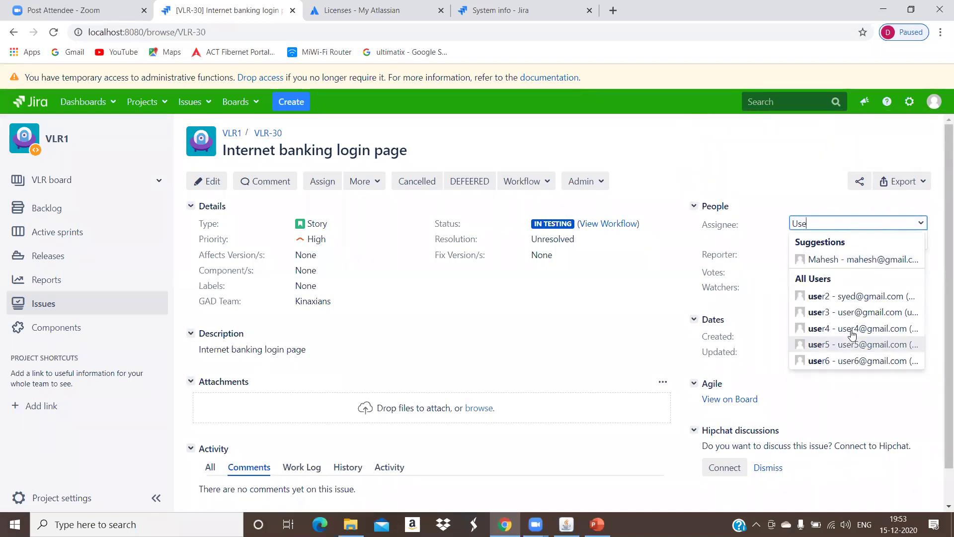
left_click(845, 328)
left_click(900, 240)
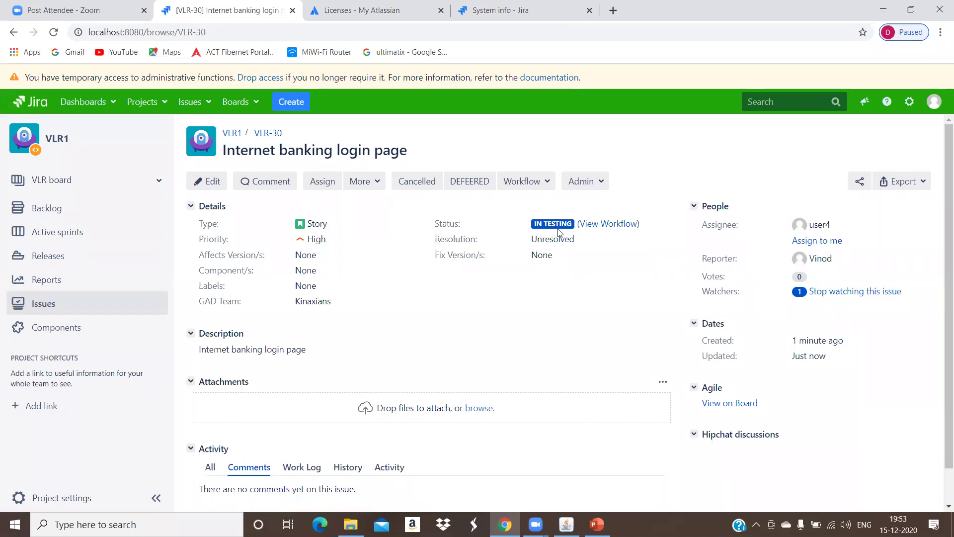
left_click(549, 185)
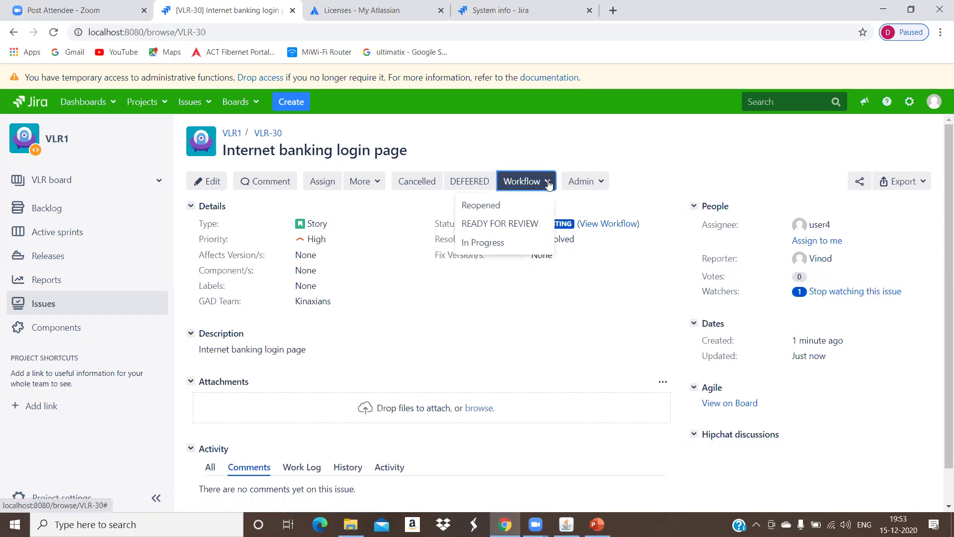
left_click(517, 223)
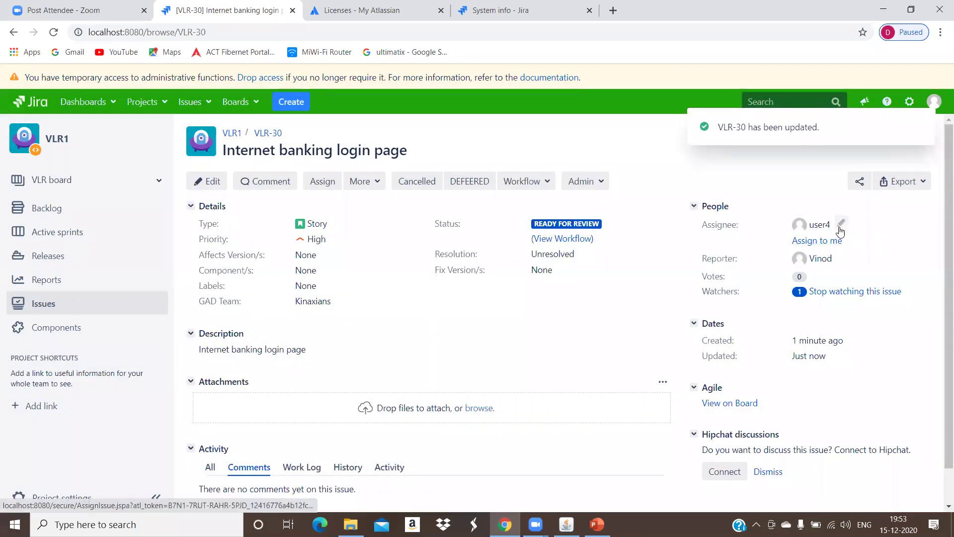
Step: Change the assignee of VLR-30 to user5 from the 'use' search suggestions and save
left_click(840, 223)
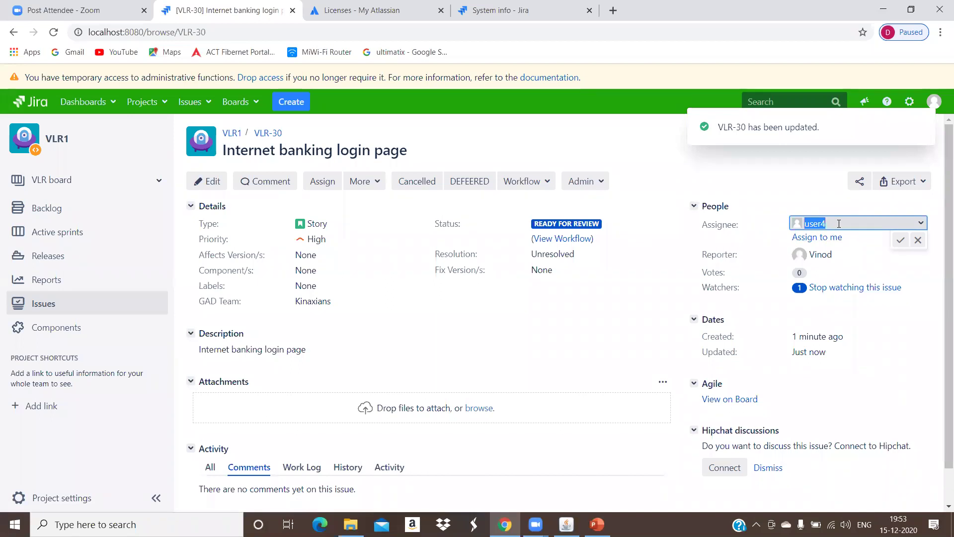
type("use")
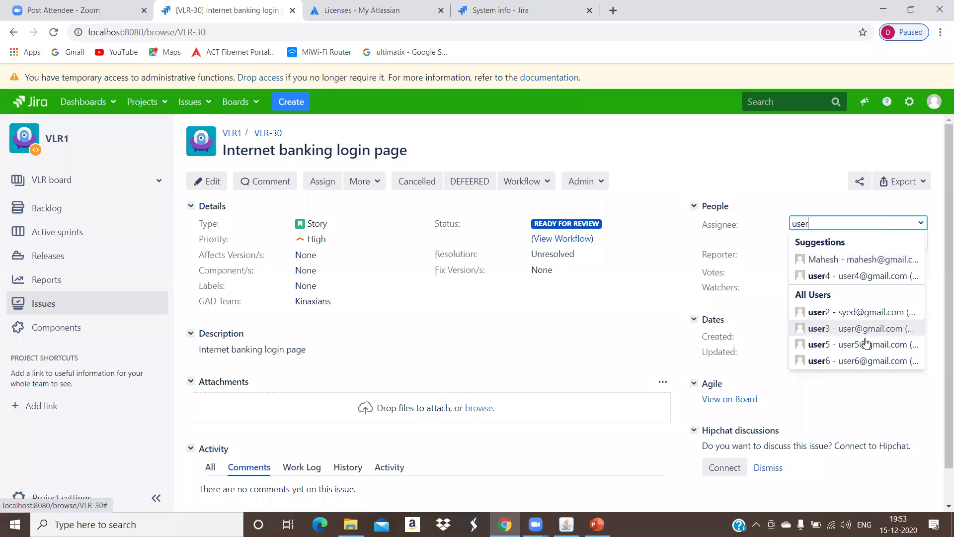
left_click(860, 344)
left_click(901, 239)
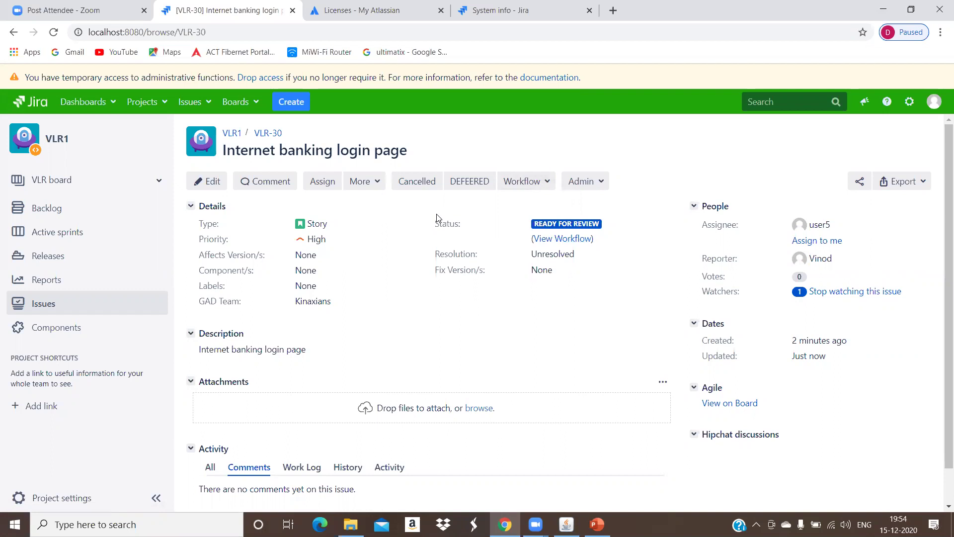
Step: Review the VLR1 project settings summary and open Project Permissions in a new tab
left_click(65, 499)
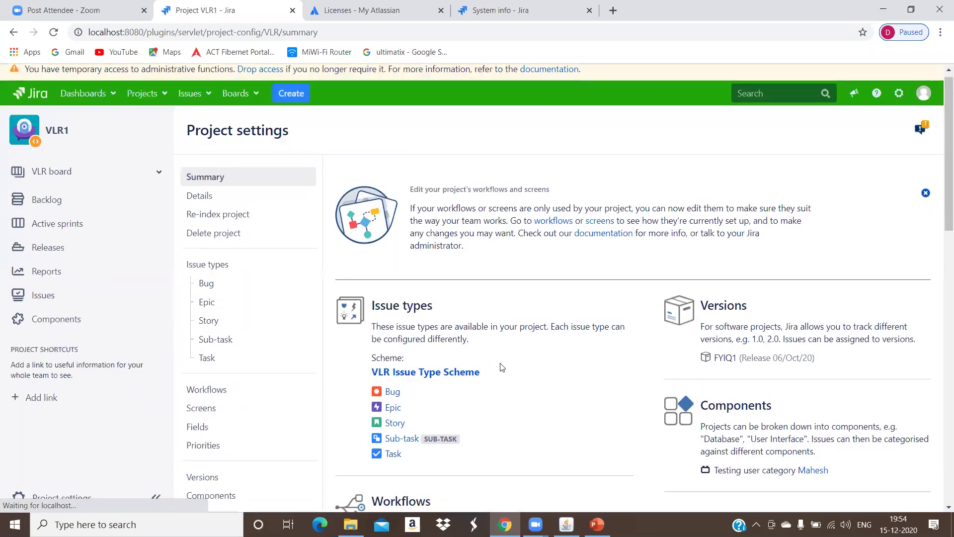
scroll(557, 352, "down", 2)
scroll(815, 241, "down", 1)
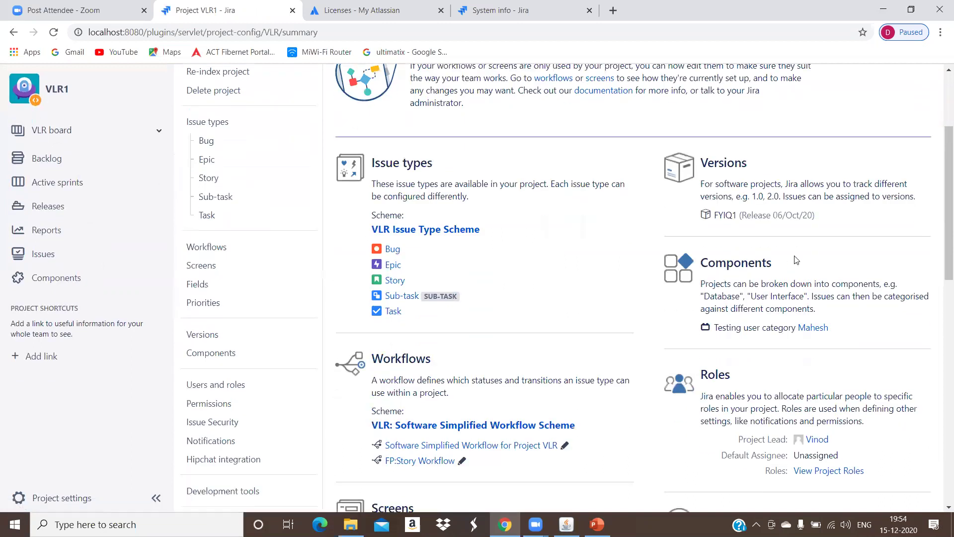
scroll(818, 241, "down", 4)
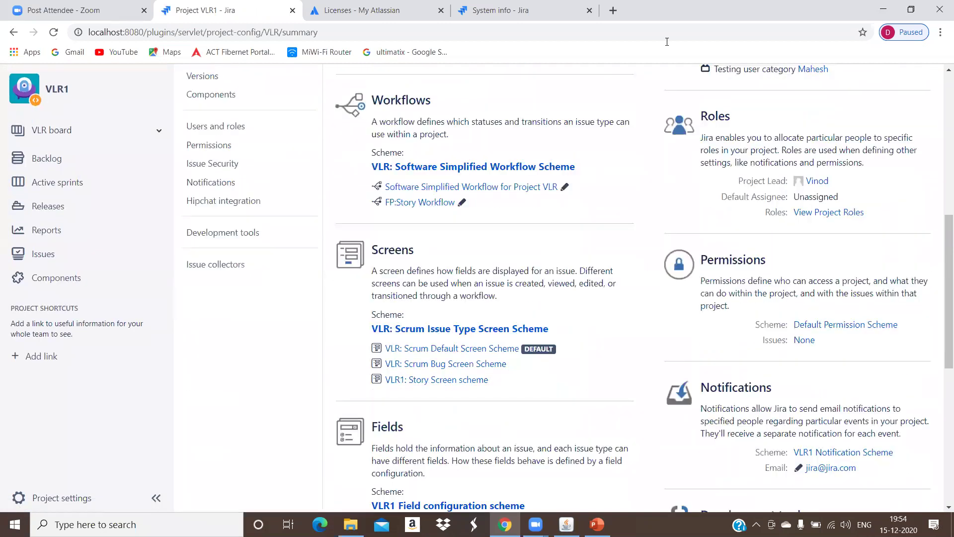
scroll(815, 238, "down", 4)
scroll(818, 239, "up", 2)
left_click(820, 238, "ctrl")
Step: Inspect VLR1 permissions: Administer Projects granted to Administrators, plus who holds Browse Projects
left_click(625, 12)
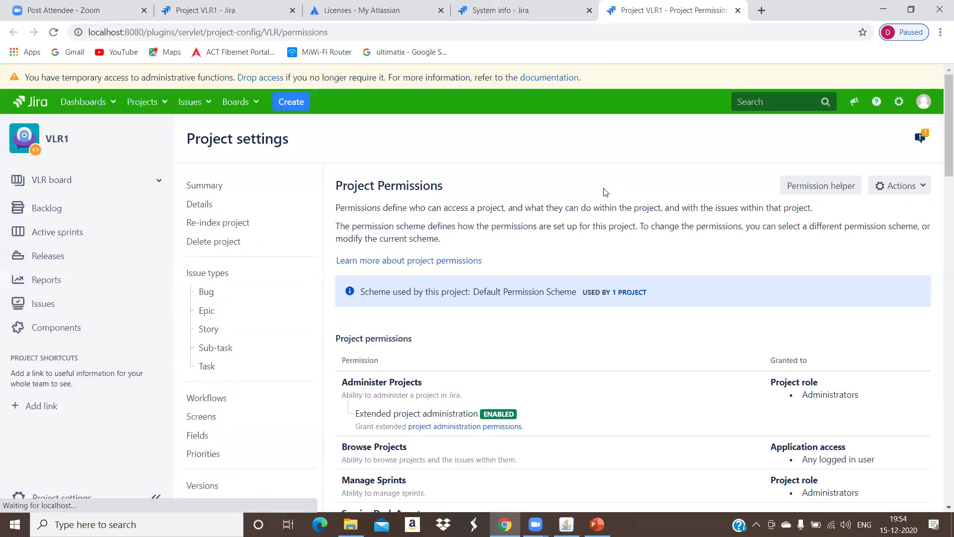
scroll(635, 252, "down", 3)
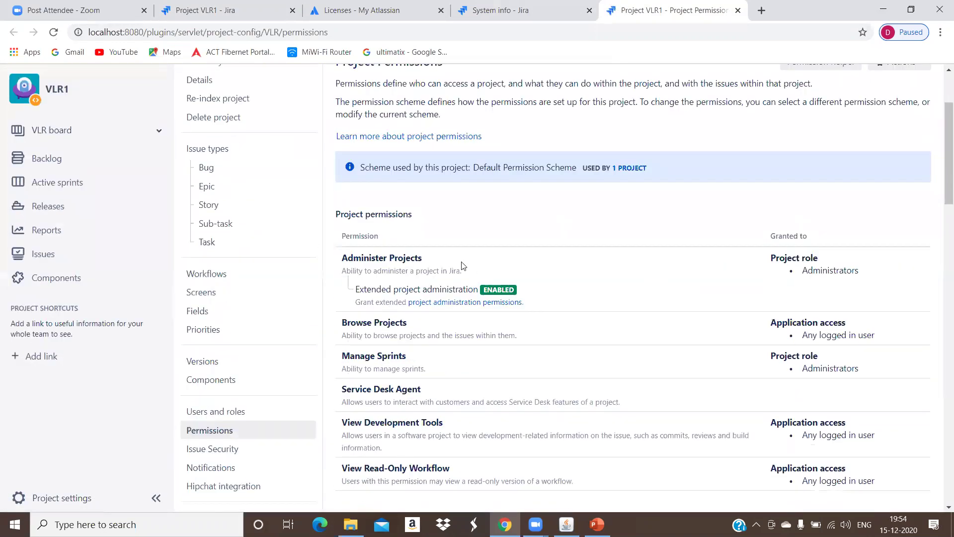
left_click_drag(389, 258, 411, 258)
left_click_drag(814, 270, 802, 270)
left_click(445, 320)
left_click_drag(782, 324, 871, 345)
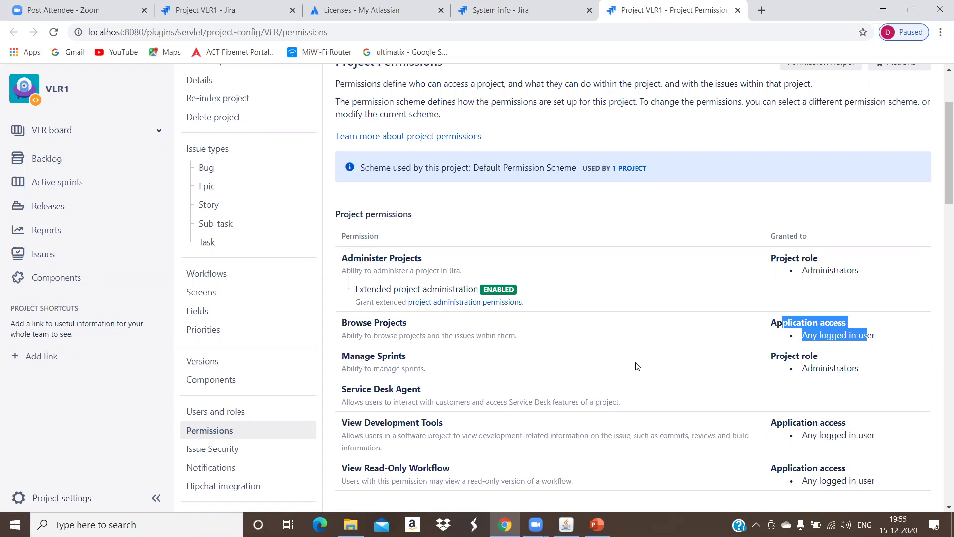
scroll(616, 368, "up", 3)
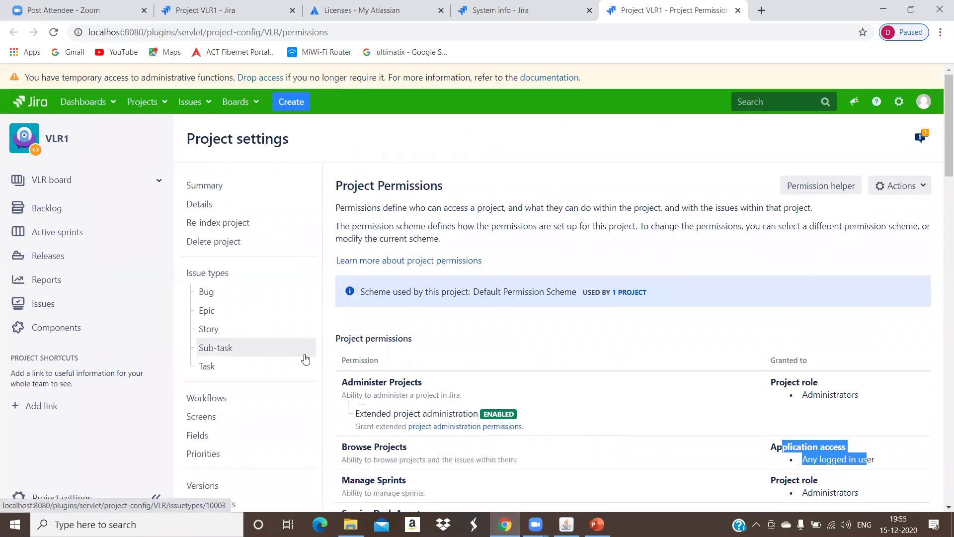
Step: Bring up the Jira Administration gear menu over the Project Permissions page
left_click(899, 102)
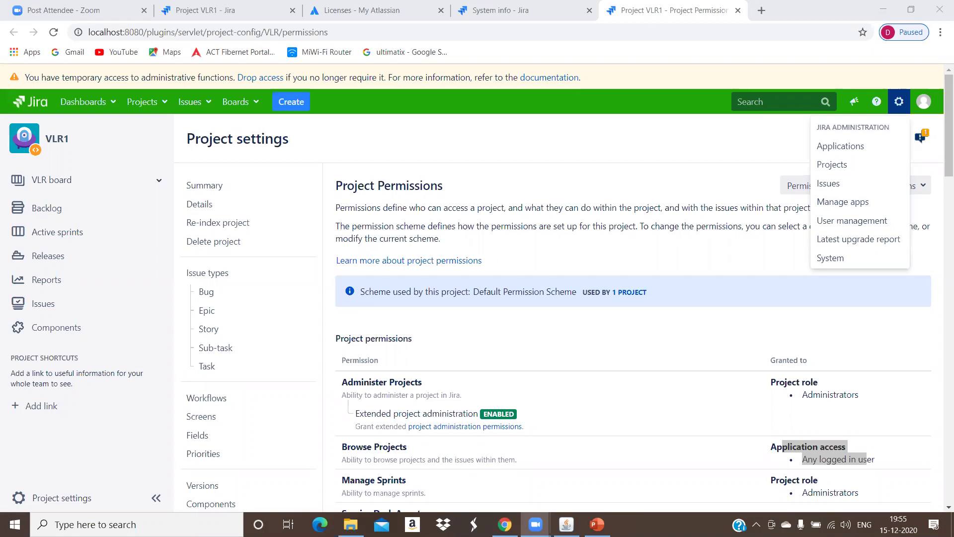
Step: Dismiss the admin menu, glance at the System info page, then return to VLR1 project settings
left_click(526, 139)
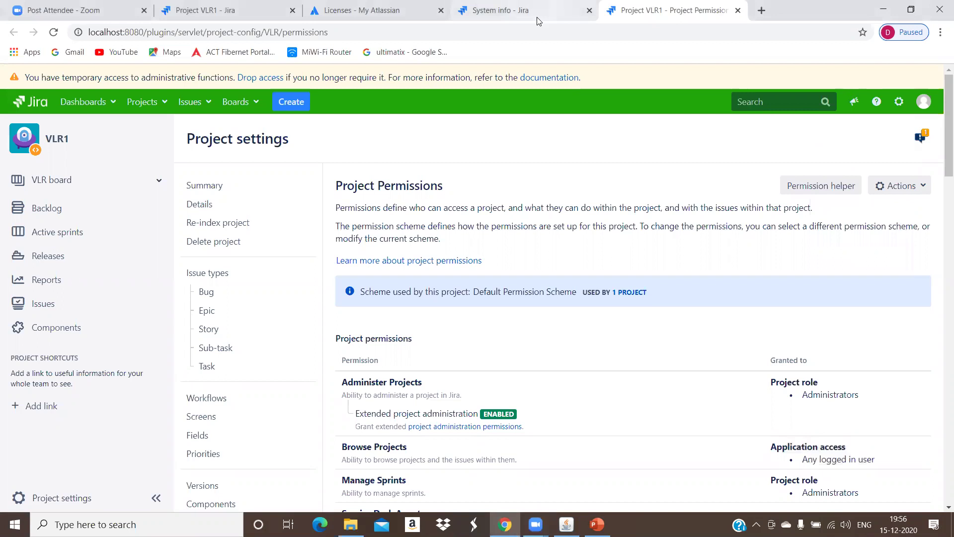
left_click(536, 21)
scroll(570, 131, "up", 5)
scroll(572, 130, "up", 10)
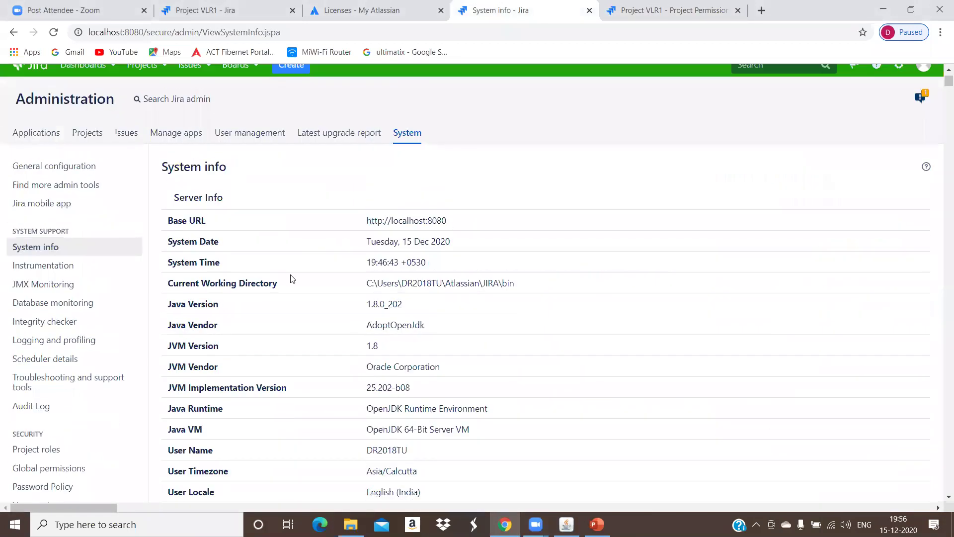
scroll(292, 279, "up", 3)
left_click(199, 11)
scroll(384, 180, "up", 8)
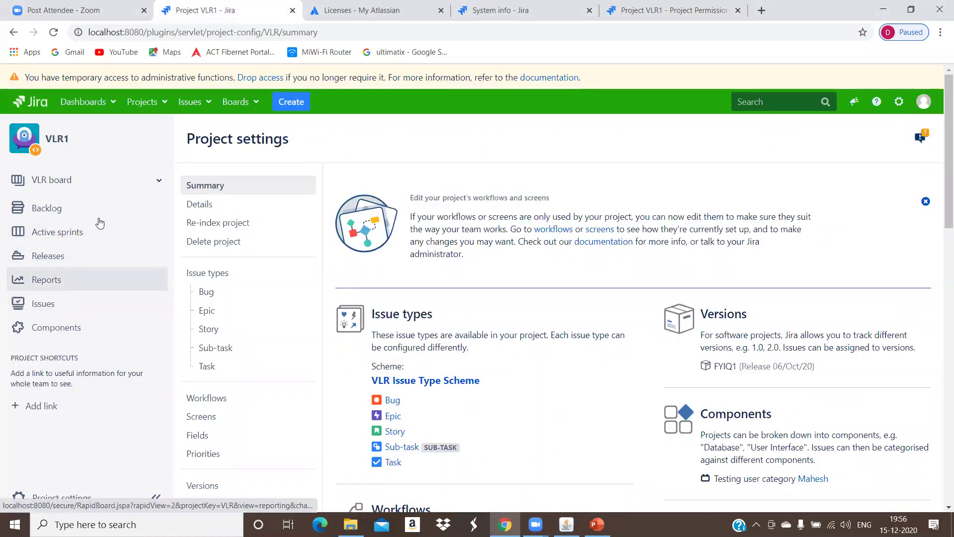
Step: Check the Projects list, licenses, system info and Applications admin, then view VLR1's recent issues
left_click(159, 102)
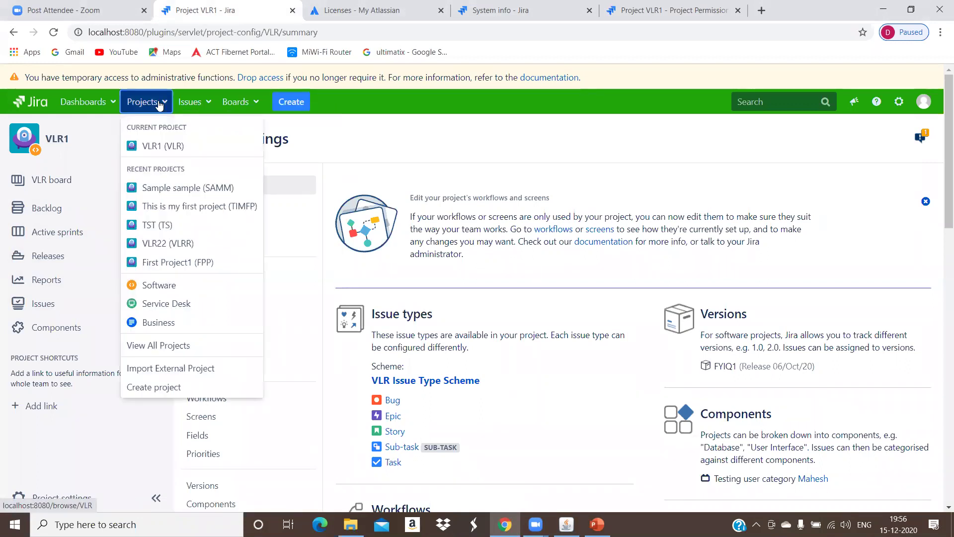
left_click(397, 10)
left_click(502, 10)
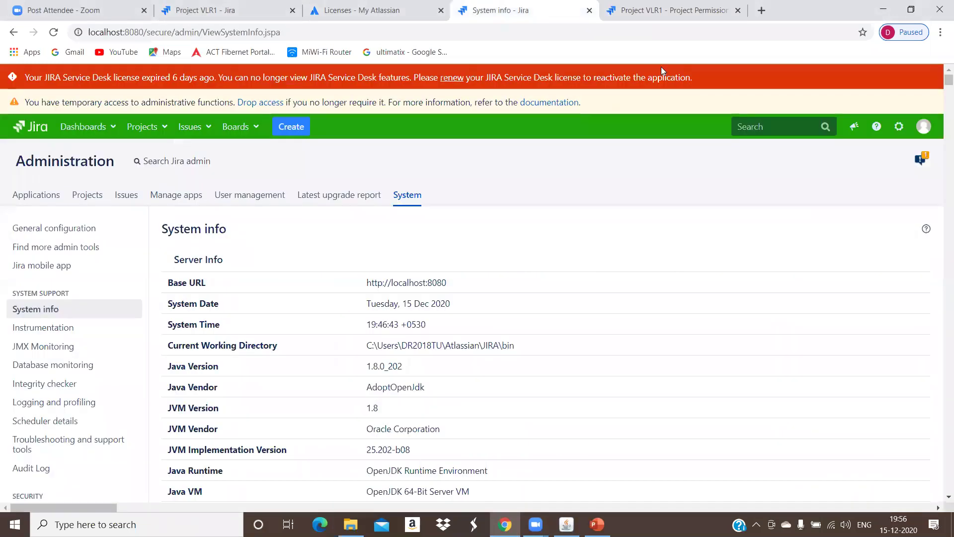
left_click(900, 127)
left_click(864, 175)
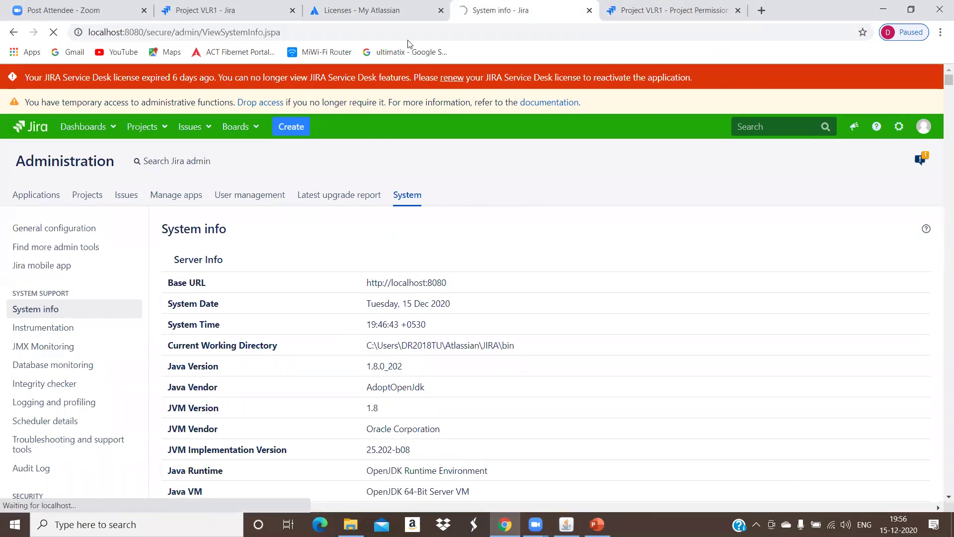
left_click(199, 10)
left_click(196, 101)
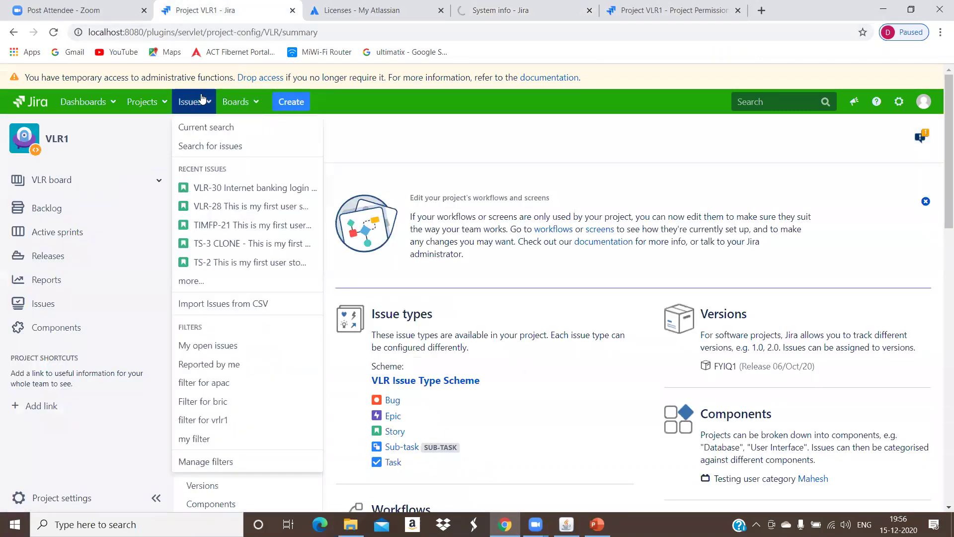
Step: Open story VLR-30 'Internet banking login page' from Recent Issues
left_click(230, 188)
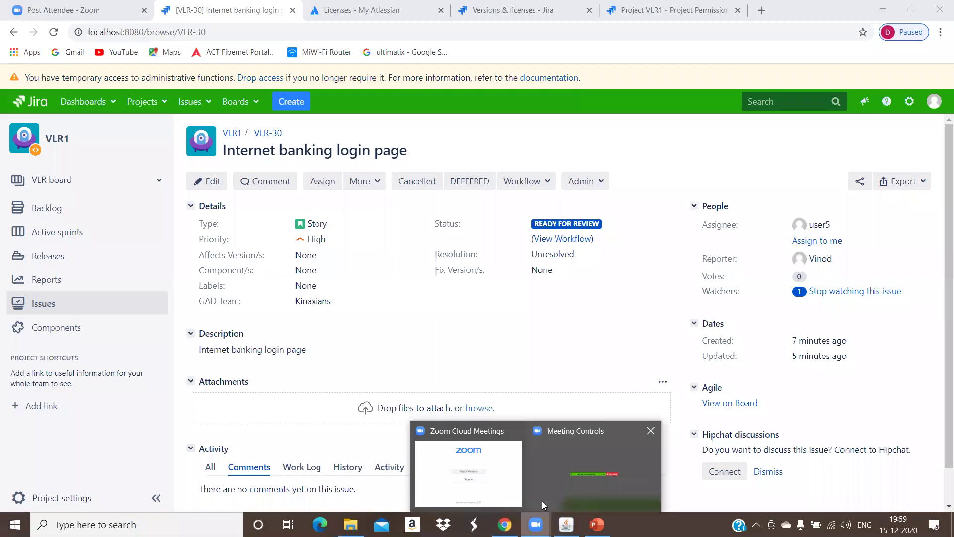
Step: Review the VLR-30 details page, confirming assignee user5 and Ready for Review status
left_click(621, 367)
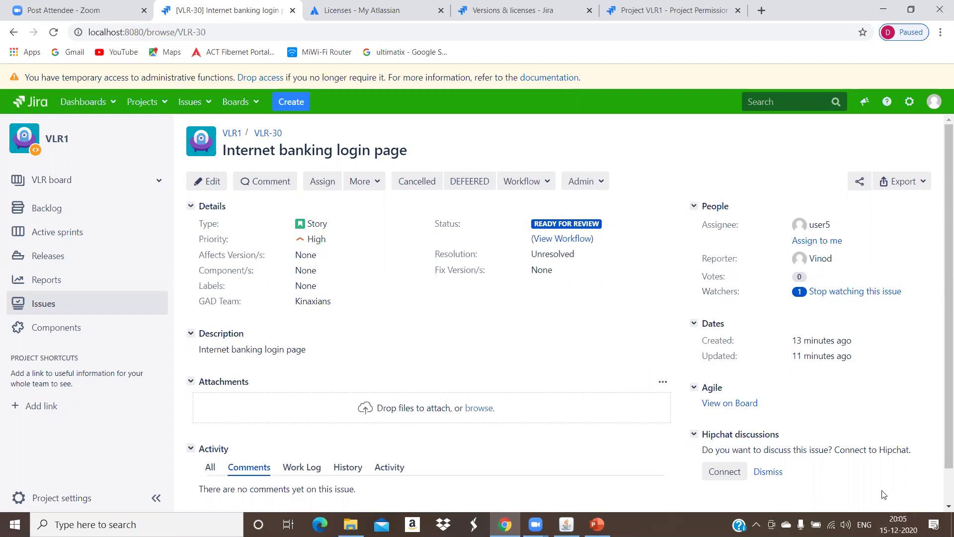
scroll(796, 487, "down", 1)
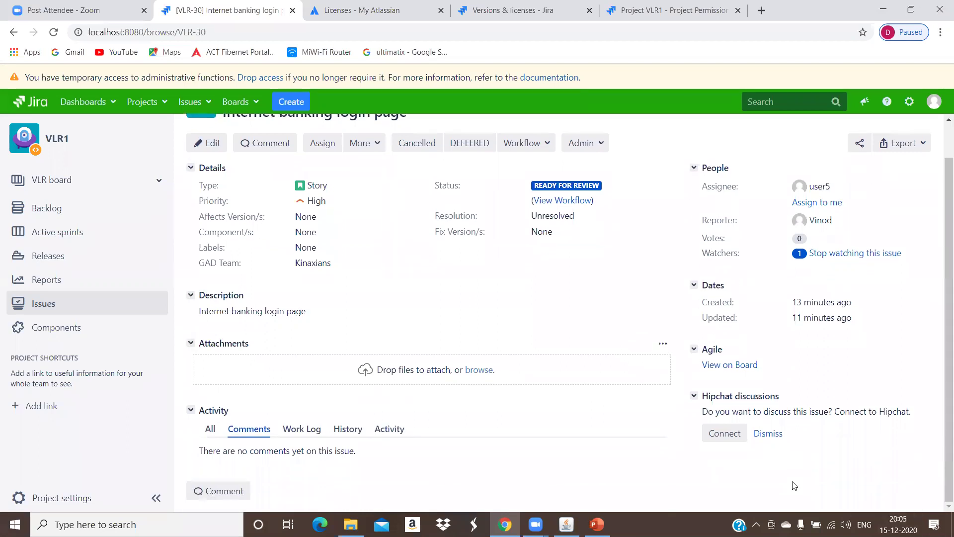